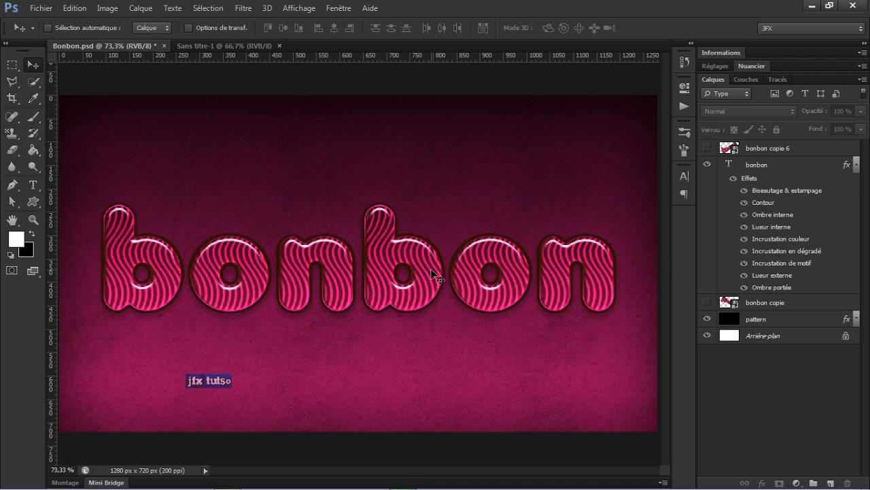
# - Show the hidden layers bonbon copie 6 and bonbon copie in Bonbon.psd
pyautogui.scroll(-1, 455, 268)
pyautogui.scroll(1, 456, 268)
pyautogui.click(707, 148)
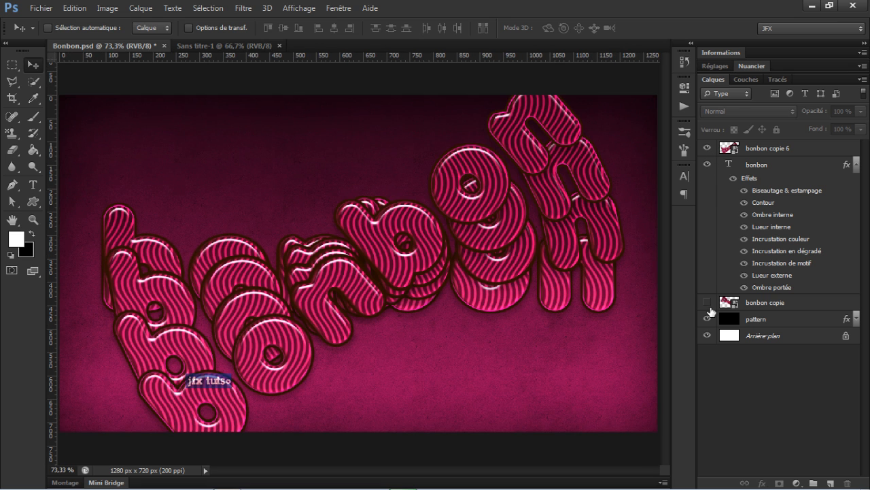
pyautogui.click(708, 301)
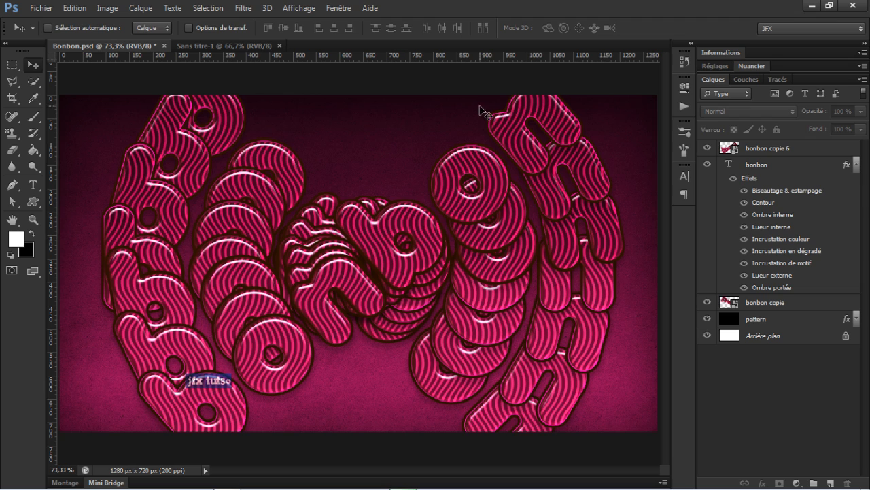
pyautogui.scroll(4, 423, 163)
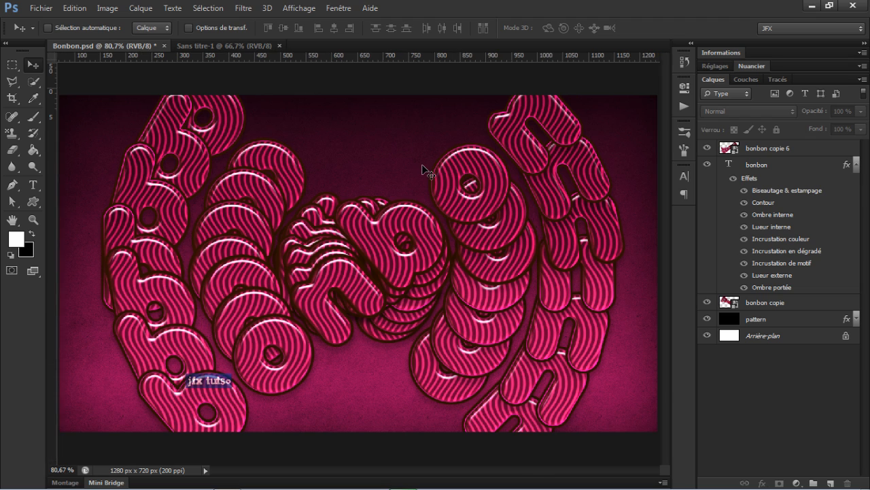
pyautogui.scroll(-4, 393, 124)
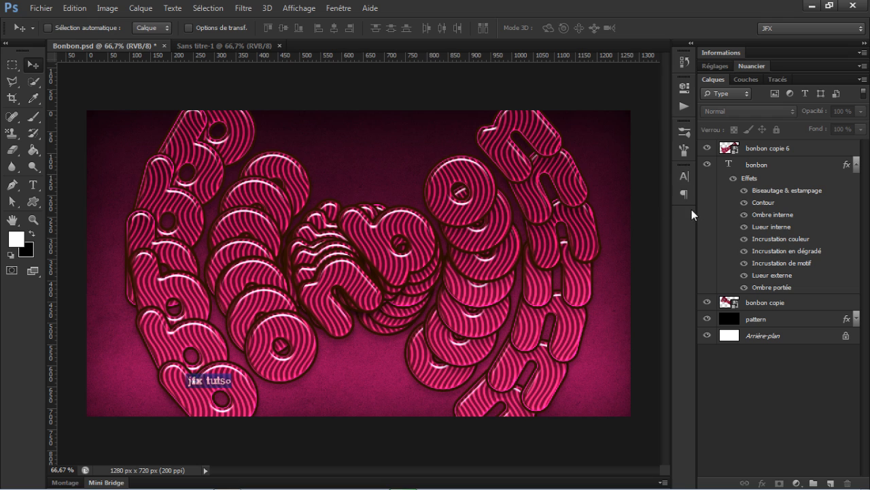
# - Check the font and character settings of the bonbon text layer in Bonbon.psd
pyautogui.click(197, 47)
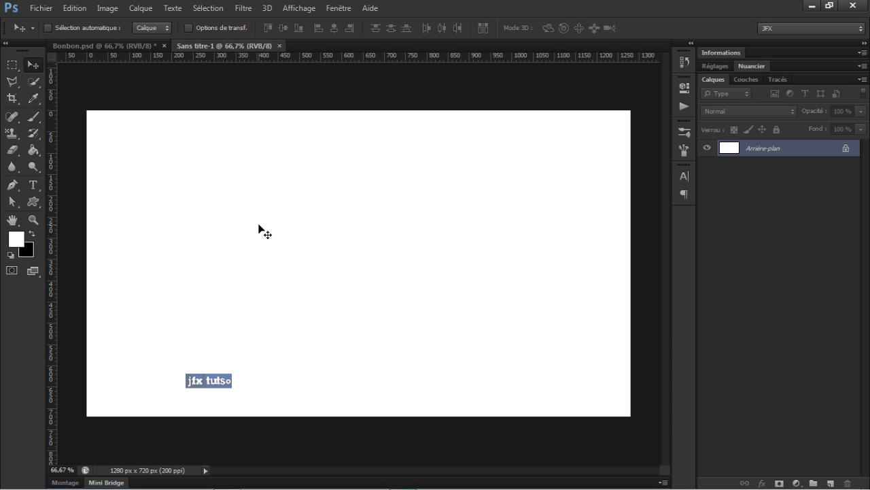
pyautogui.click(136, 47)
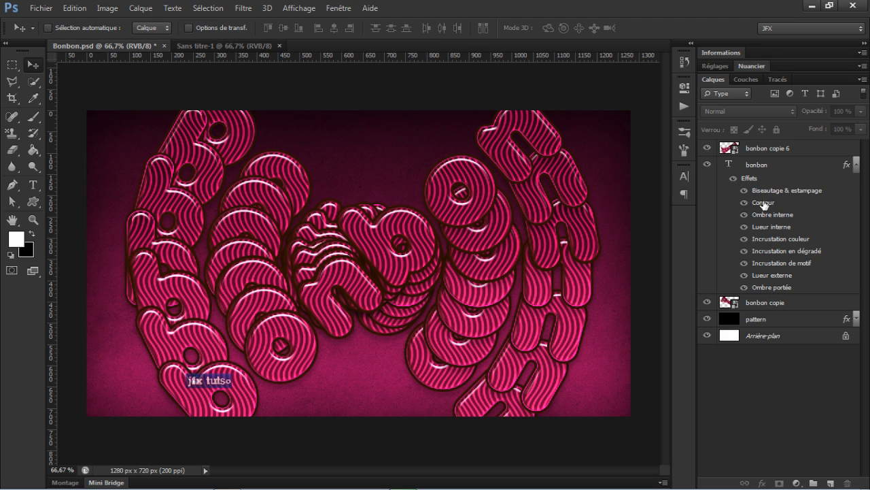
pyautogui.click(750, 162)
pyautogui.click(686, 178)
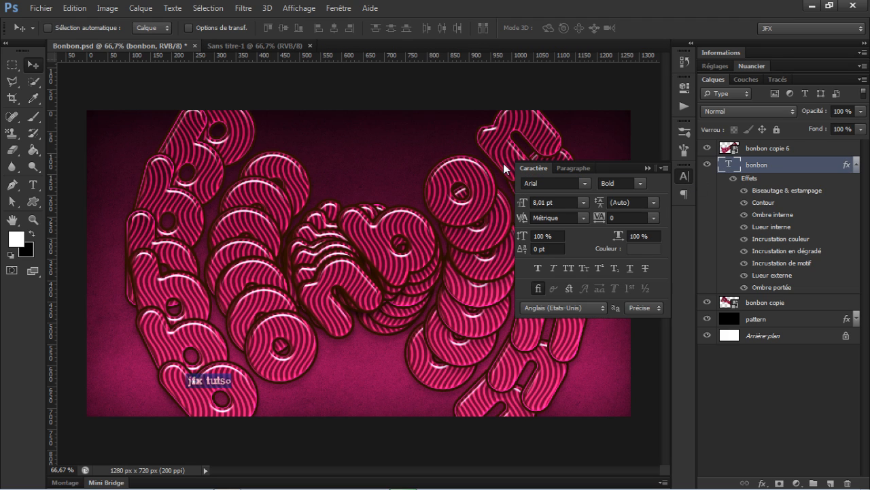
pyautogui.click(525, 184)
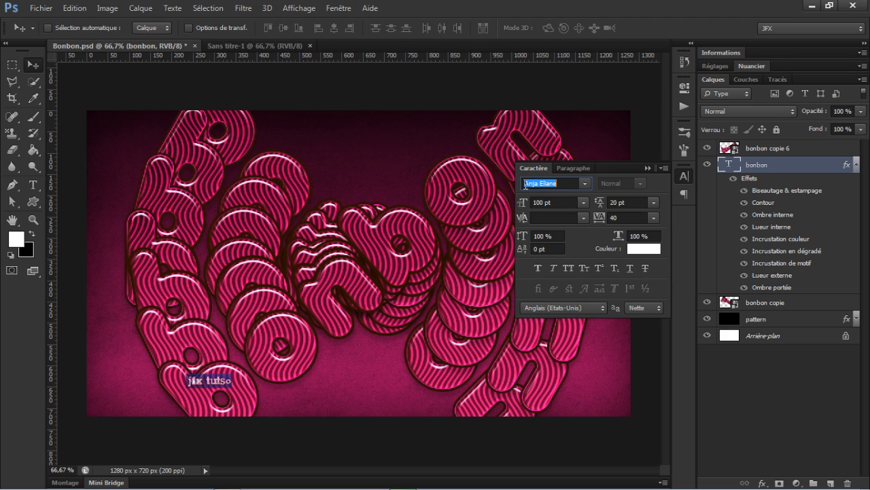
pyautogui.click(650, 168)
# - Switch to the blank document Sans titre-1 and add the text "mily" in white Anja Eliane at 100 pt
pyautogui.click(248, 48)
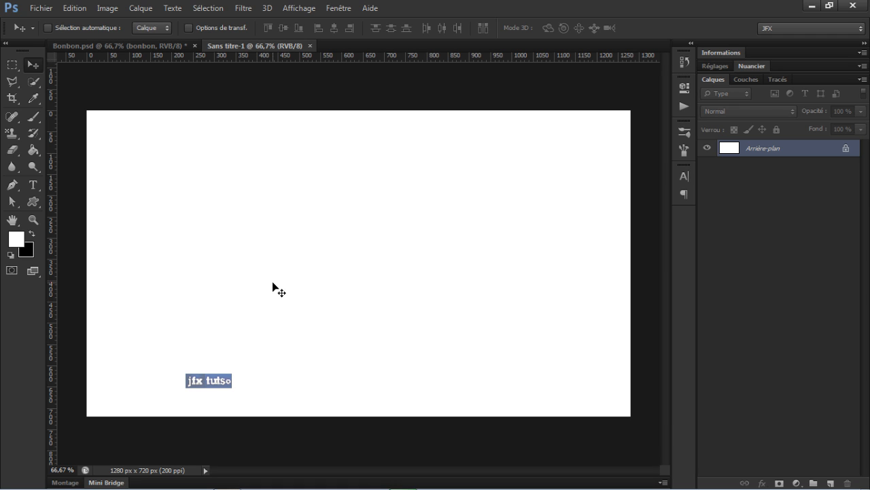
pyautogui.press('t')
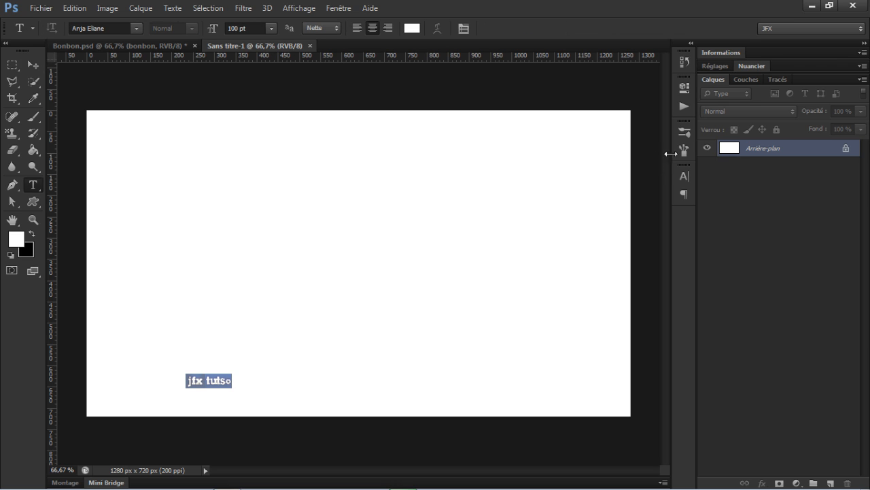
pyautogui.click(684, 176)
pyautogui.click(579, 183)
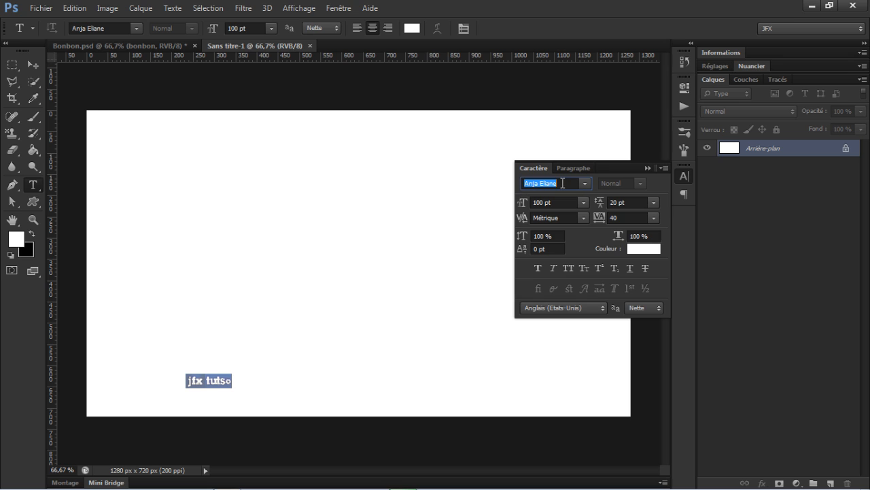
pyautogui.click(654, 169)
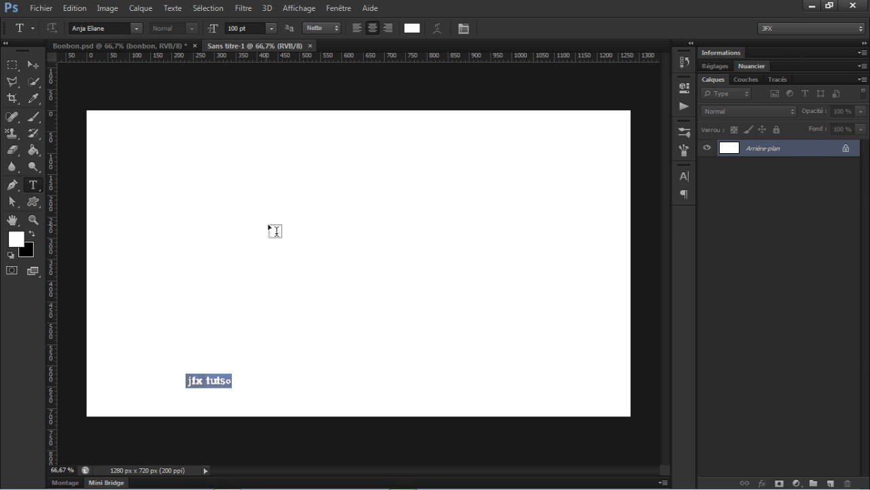
pyautogui.click(275, 231)
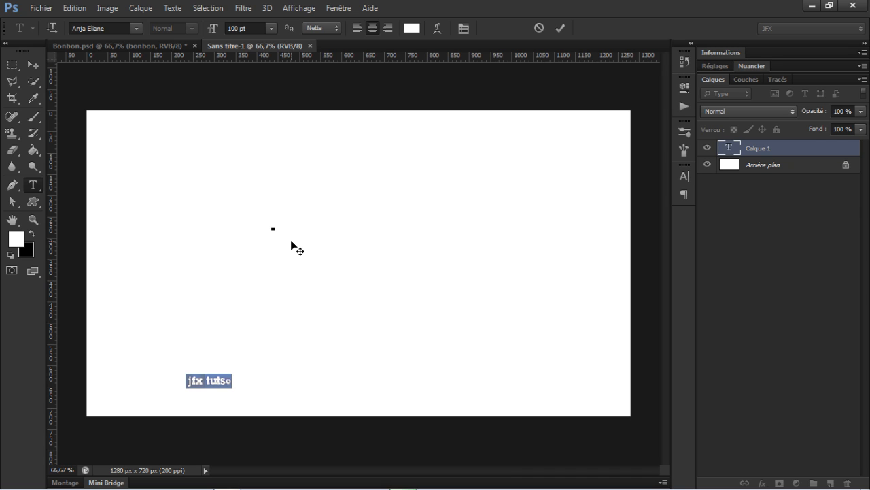
pyautogui.press('BackSpace')
pyautogui.press('BackSpace')
pyautogui.press('BackSpace')
pyautogui.write('Bonbon')
pyautogui.click(560, 29)
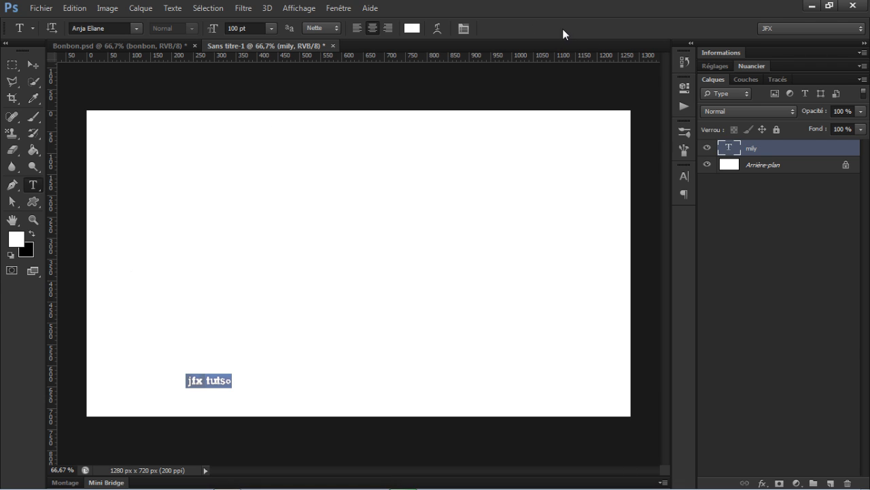
# - Unlock the background as a regular layer and give it a Pattern Overlay with the dark pink grainy texture
pyautogui.keyDown('alt'); pyautogui.doubleClick(811, 170); pyautogui.keyUp('alt')
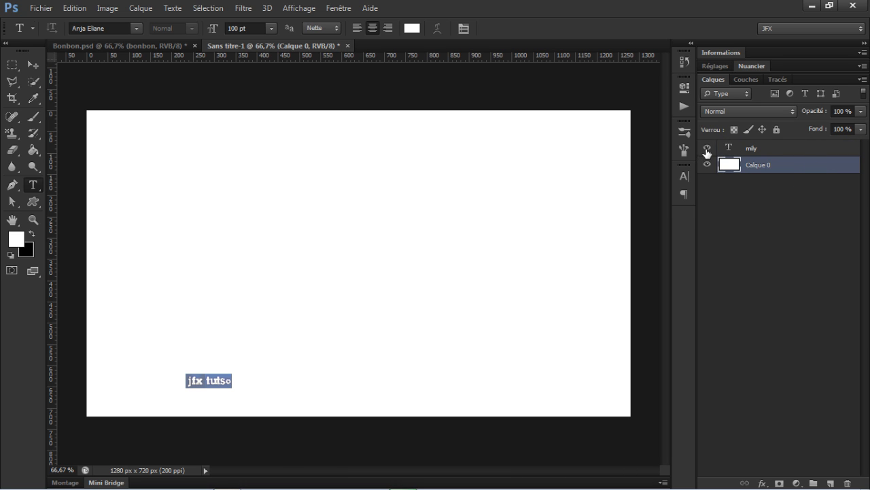
pyautogui.doubleClick(828, 170)
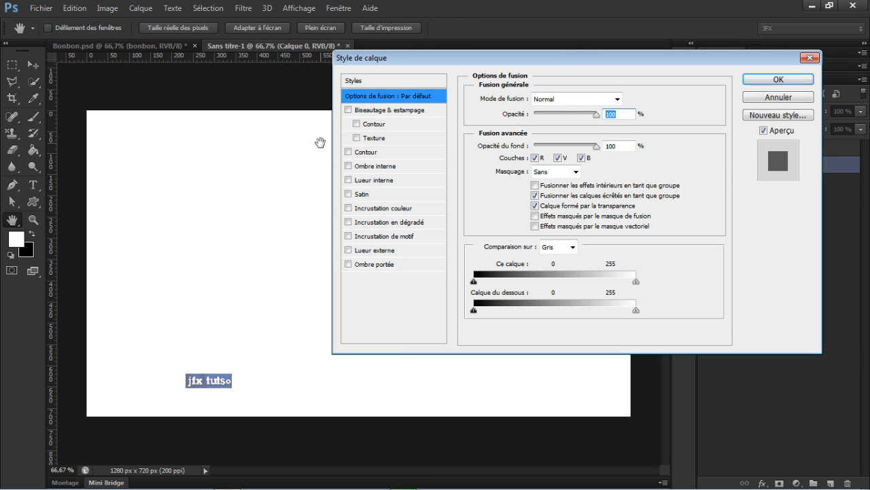
pyautogui.moveTo(515, 59); pyautogui.dragTo(526, 61)
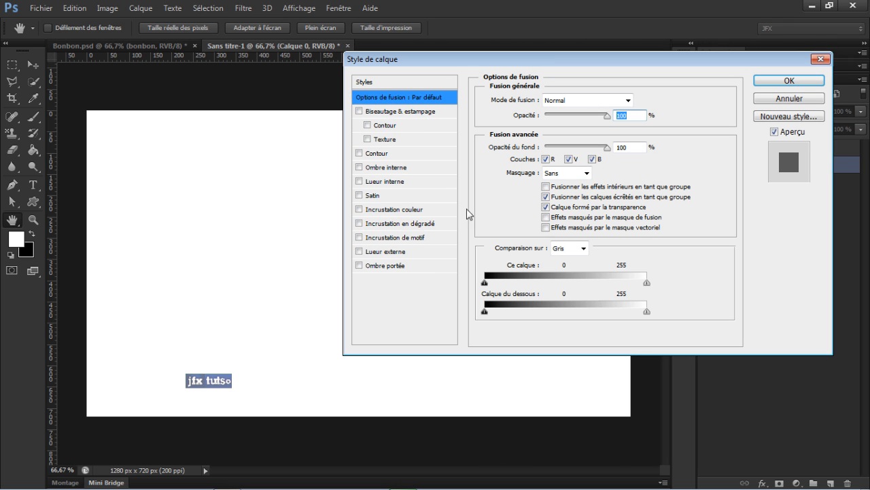
pyautogui.click(359, 237)
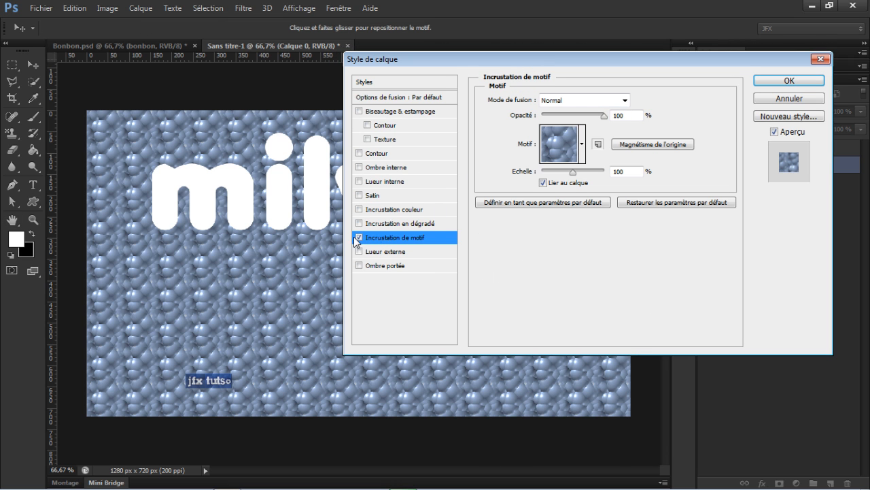
pyautogui.click(583, 144)
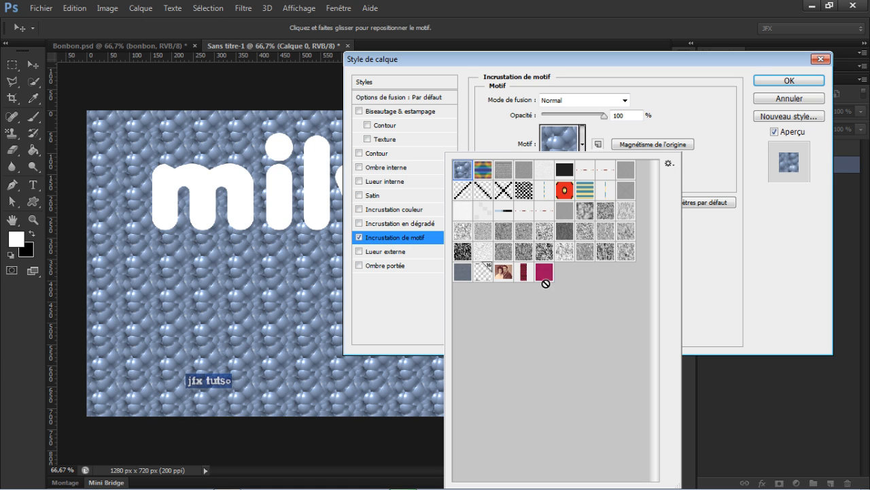
pyautogui.click(547, 274)
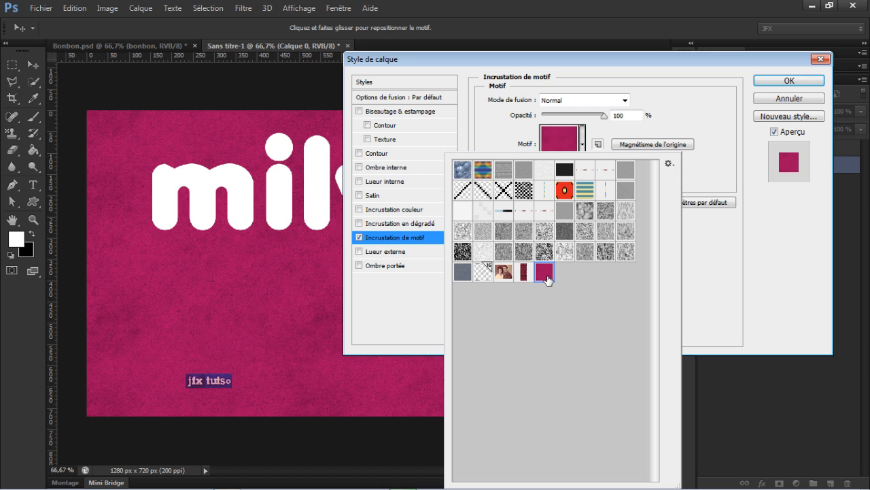
pyautogui.click(669, 164)
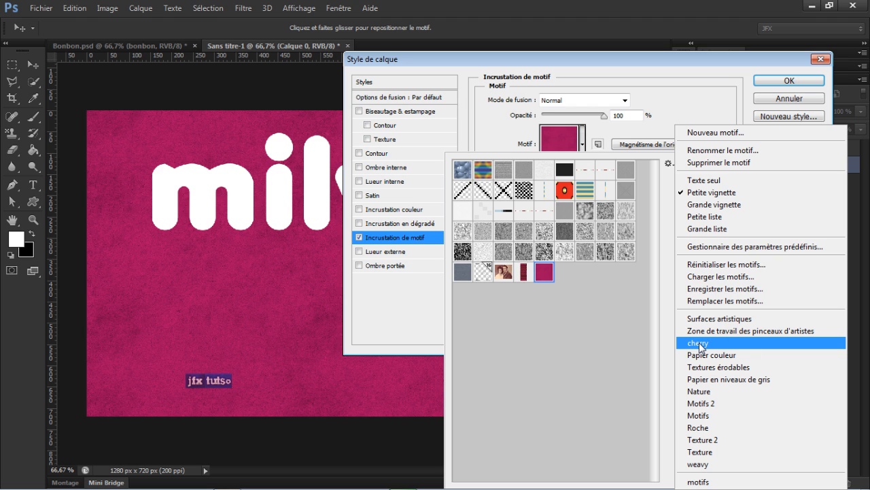
pyautogui.click(700, 343)
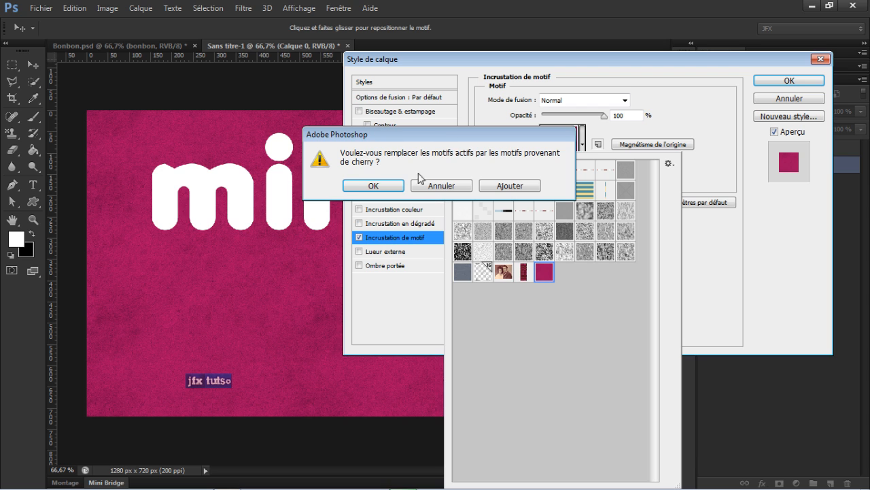
pyautogui.click(466, 188)
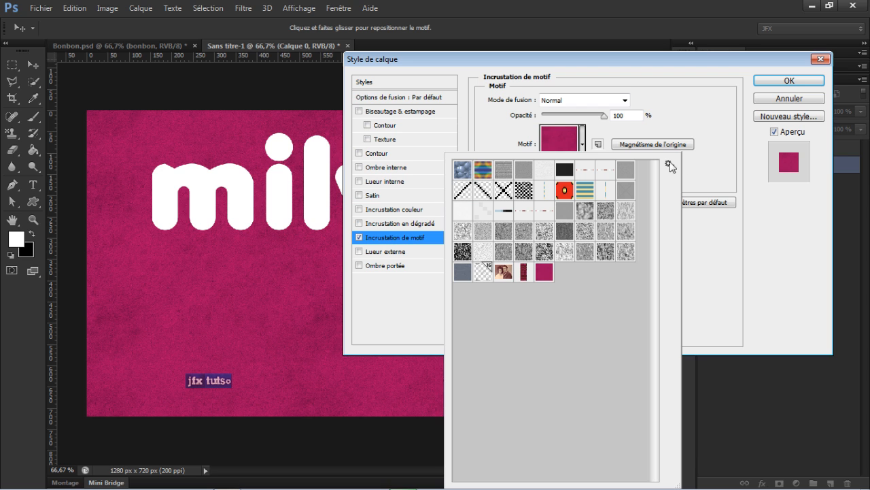
pyautogui.click(714, 165)
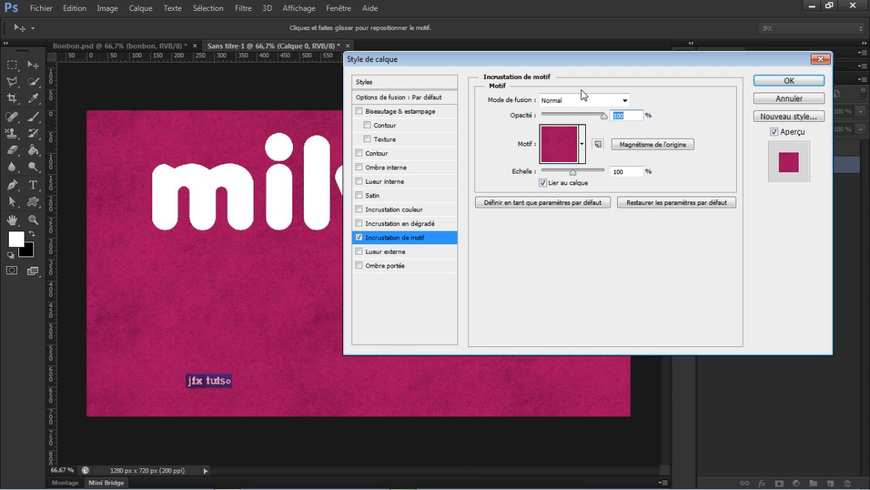
# - Accept the Pattern Overlay and centre the mily text vertically and horizontally on Calque 0
pyautogui.click(801, 81)
pyautogui.press('t')
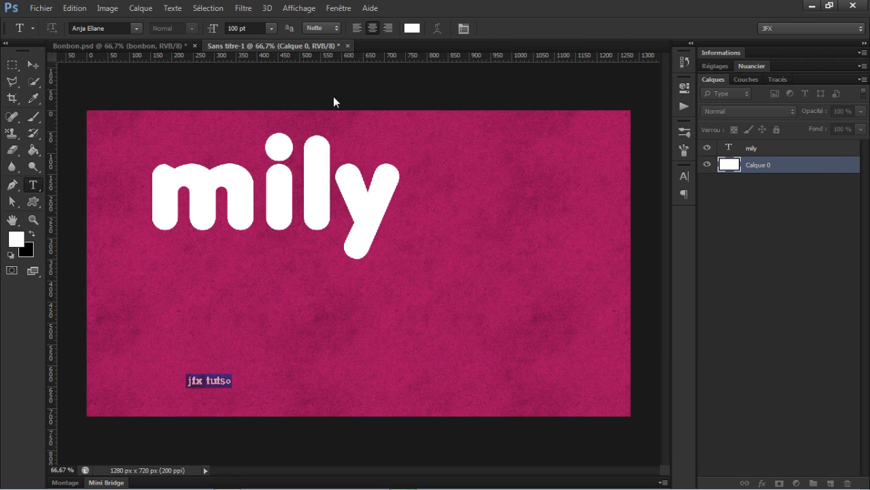
pyautogui.press('v')
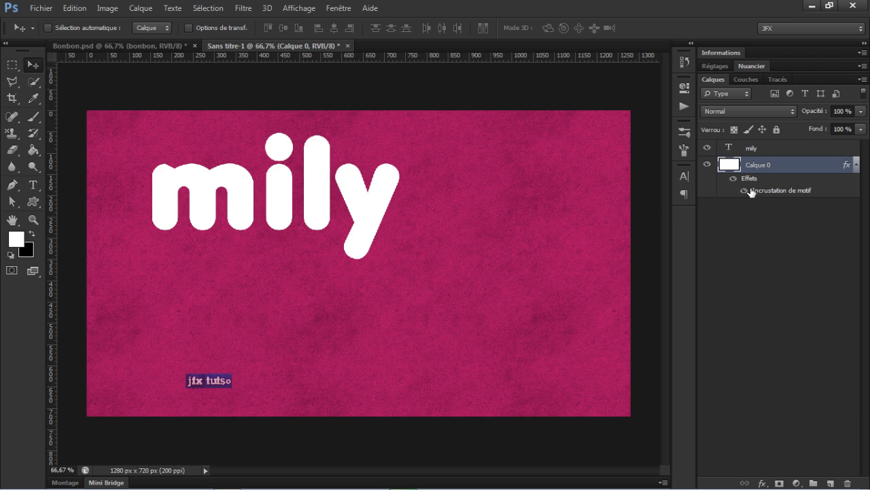
pyautogui.click(756, 149)
pyautogui.keyDown('shift'); pyautogui.click(760, 167); pyautogui.keyUp('shift')
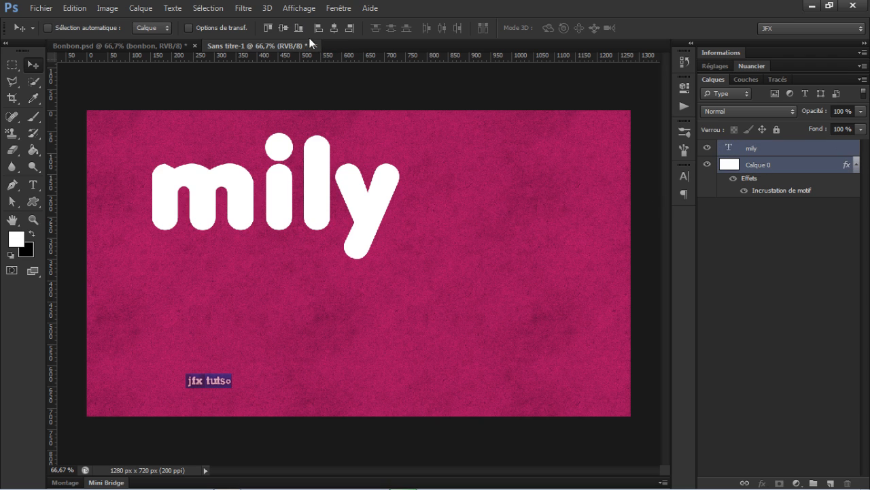
pyautogui.click(282, 28)
pyautogui.click(334, 29)
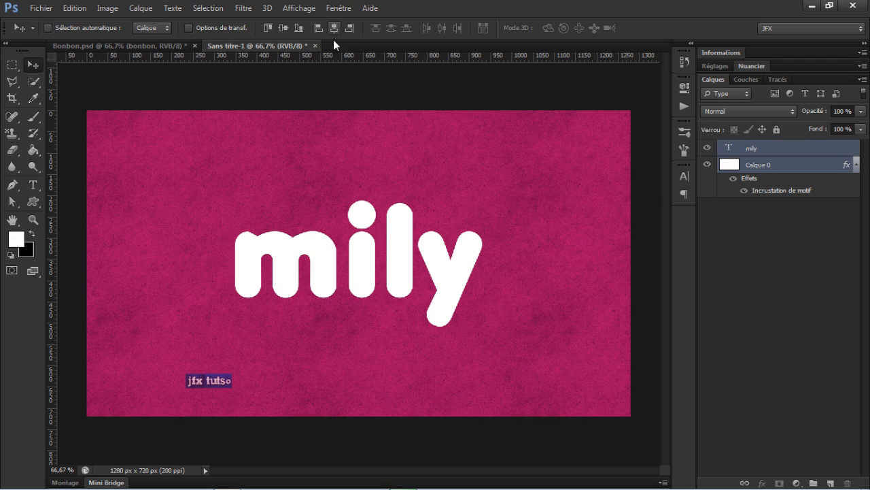
# - Collapse Calque 0's effects and apply the saved pink striped candy style to the mily text layer
pyautogui.click(789, 179)
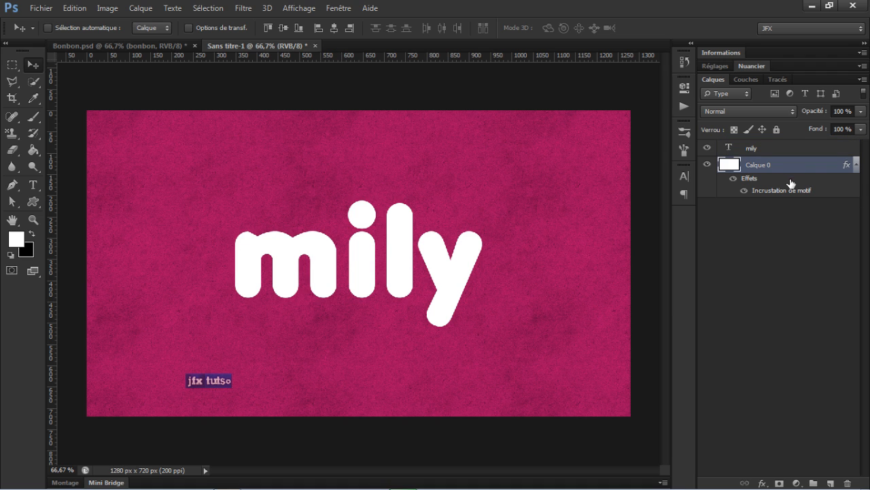
pyautogui.click(855, 166)
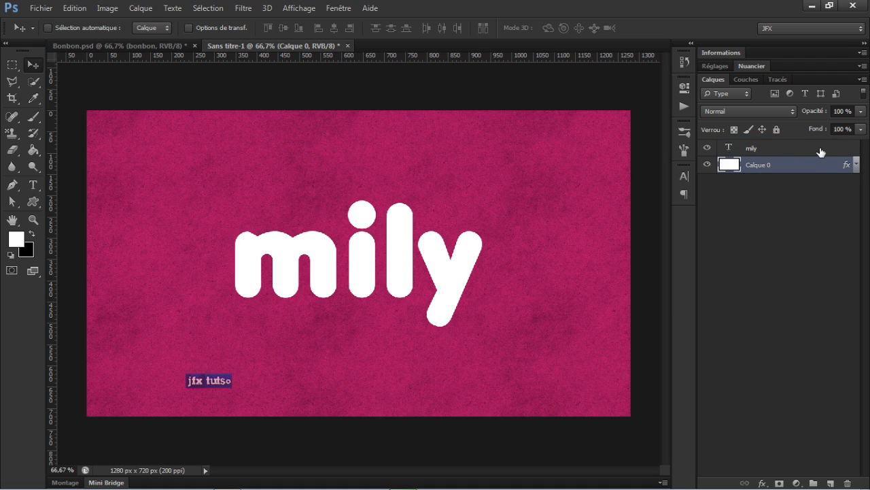
pyautogui.doubleClick(820, 149)
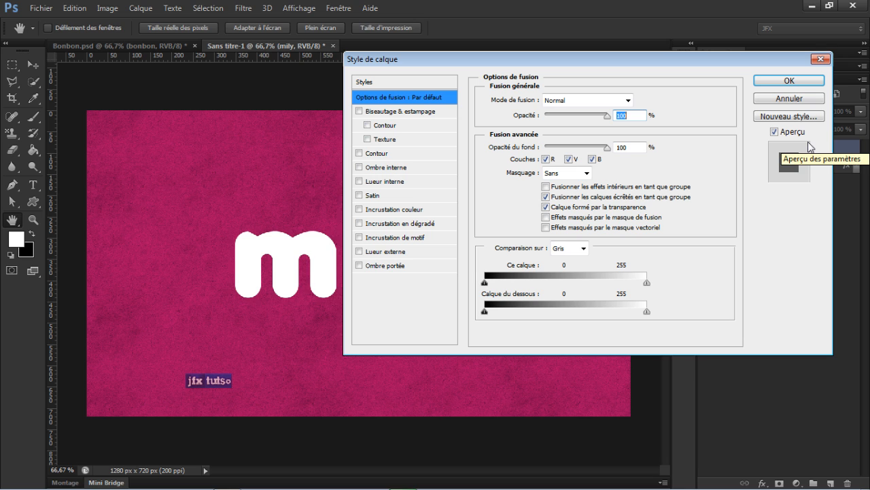
pyautogui.click(392, 82)
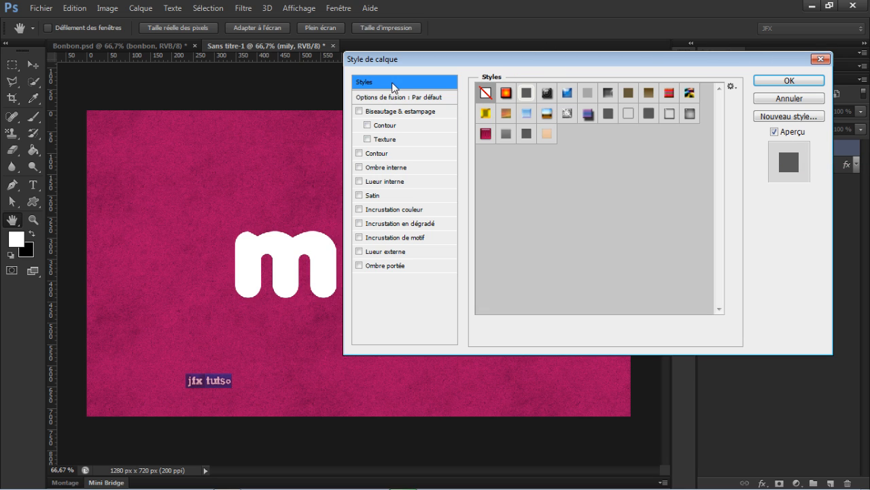
pyautogui.click(487, 134)
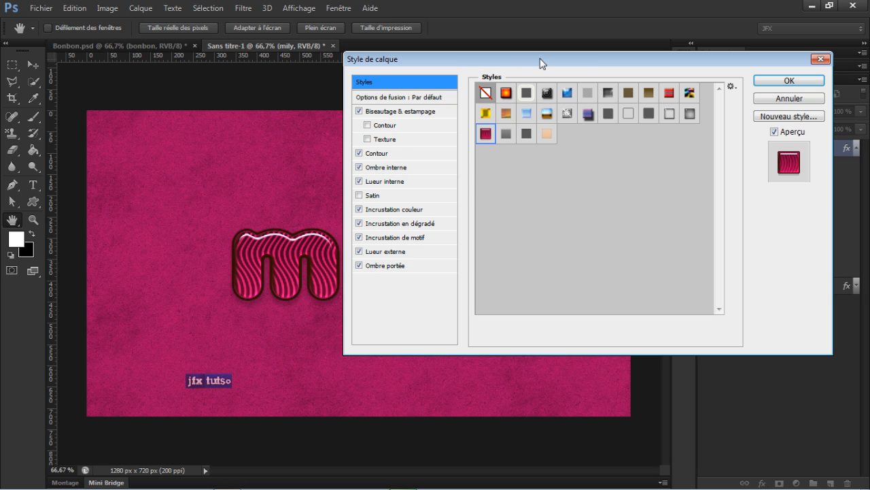
pyautogui.moveTo(540, 62); pyautogui.dragTo(551, 41)
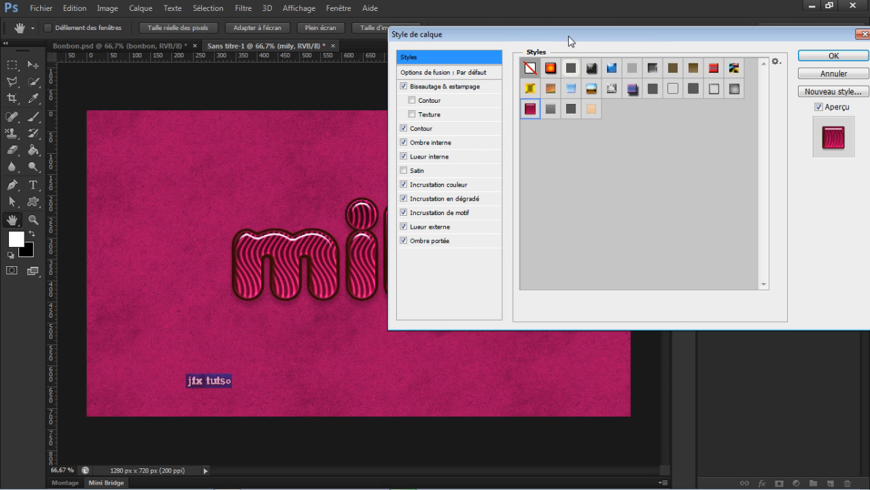
pyautogui.moveTo(550, 43); pyautogui.dragTo(531, 50)
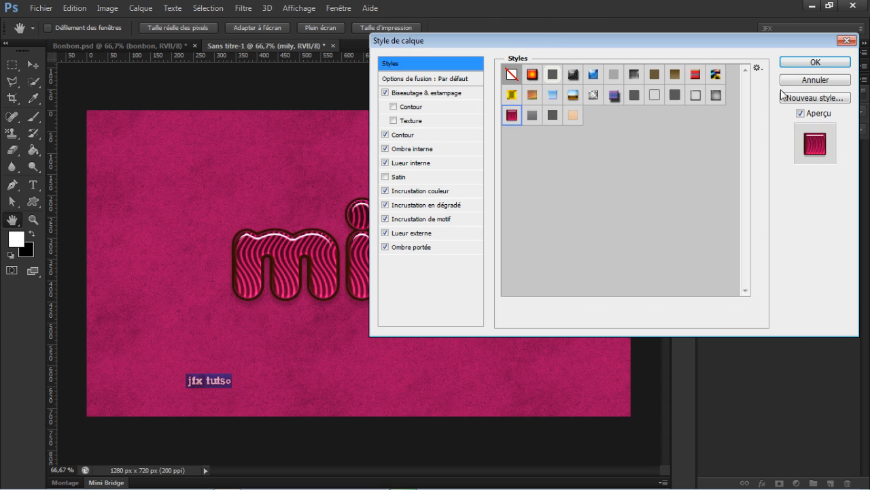
pyautogui.click(806, 62)
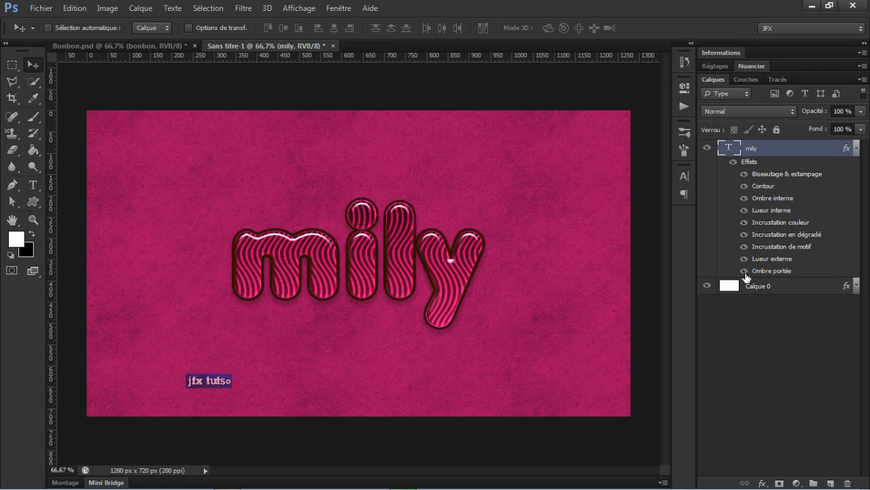
# - Hide the mily layer's effects from Ombre portée up to Contour to compare the look, and show them again
pyautogui.click(744, 270)
pyautogui.click(744, 258)
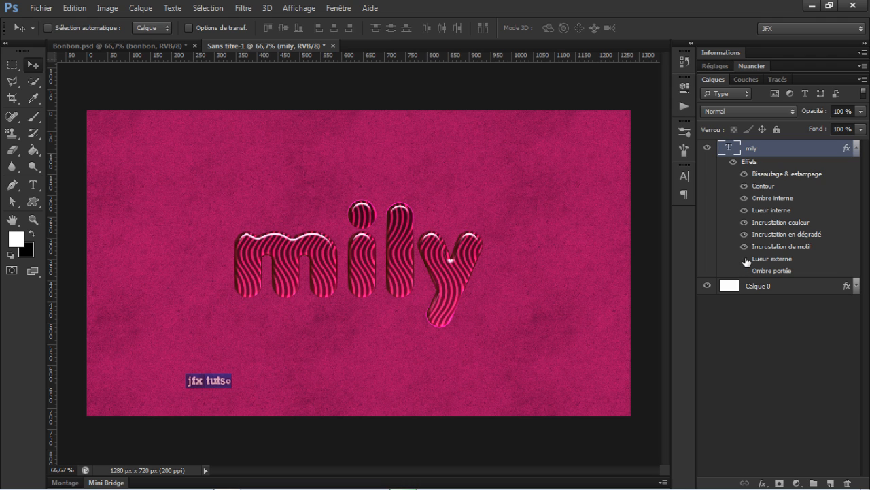
pyautogui.click(743, 246)
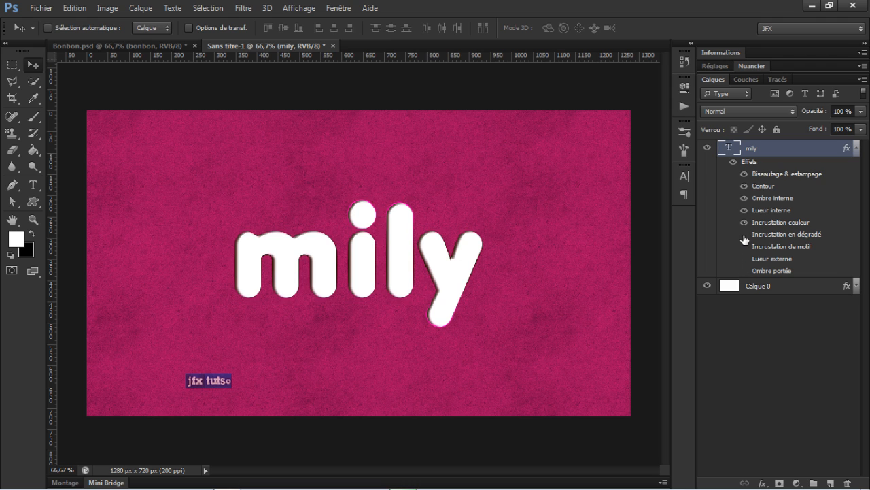
pyautogui.click(744, 222)
pyautogui.click(744, 210)
pyautogui.click(744, 198)
pyautogui.click(744, 186)
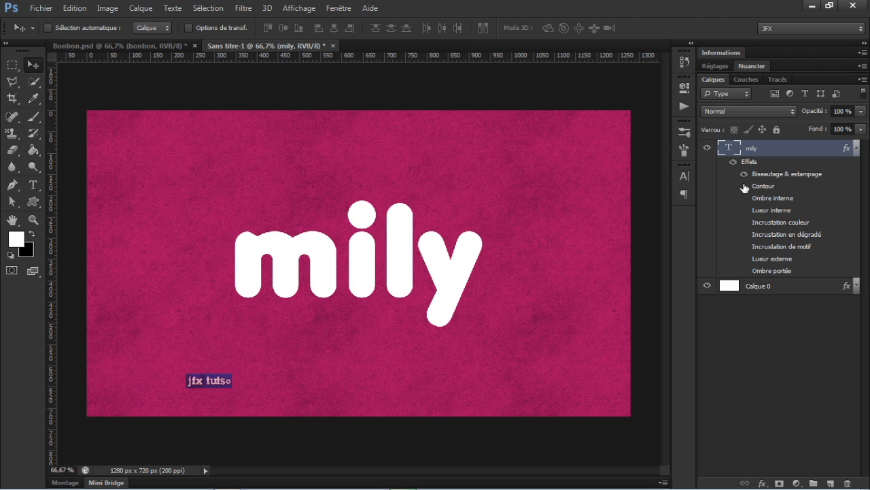
pyautogui.moveTo(745, 187); pyautogui.dragTo(750, 274)
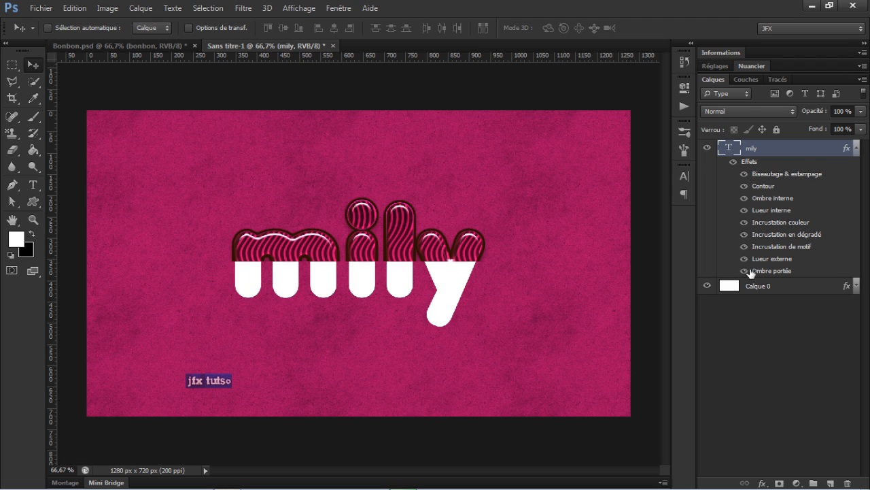
# - Open the mily layer's style settings and turn off every effect applied by the preset
pyautogui.doubleClick(803, 153)
pyautogui.moveTo(569, 48); pyautogui.dragTo(647, 23)
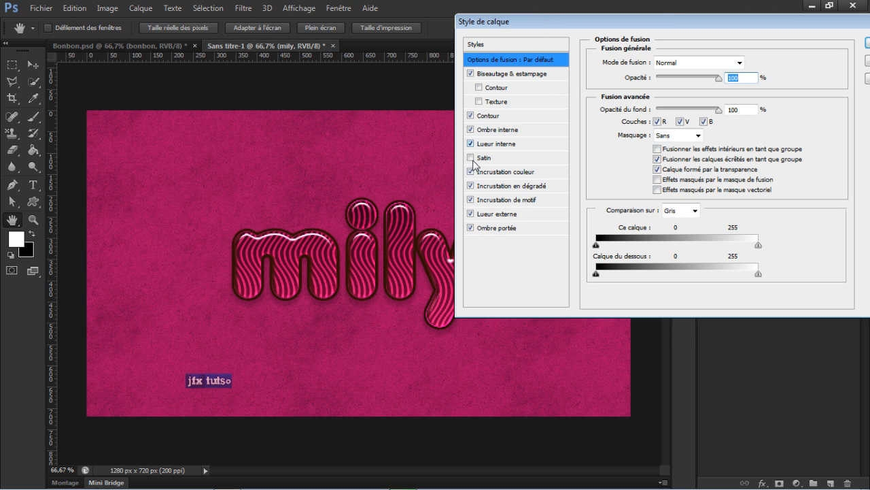
pyautogui.click(470, 74)
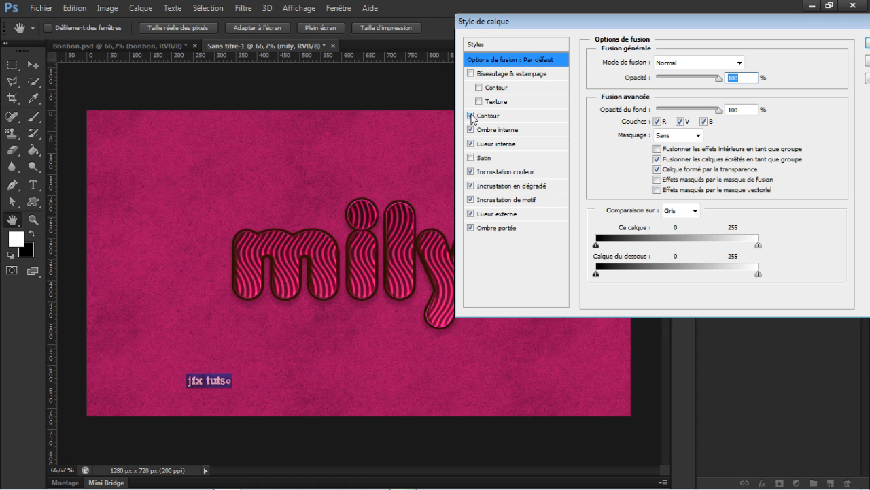
pyautogui.click(471, 116)
pyautogui.click(471, 129)
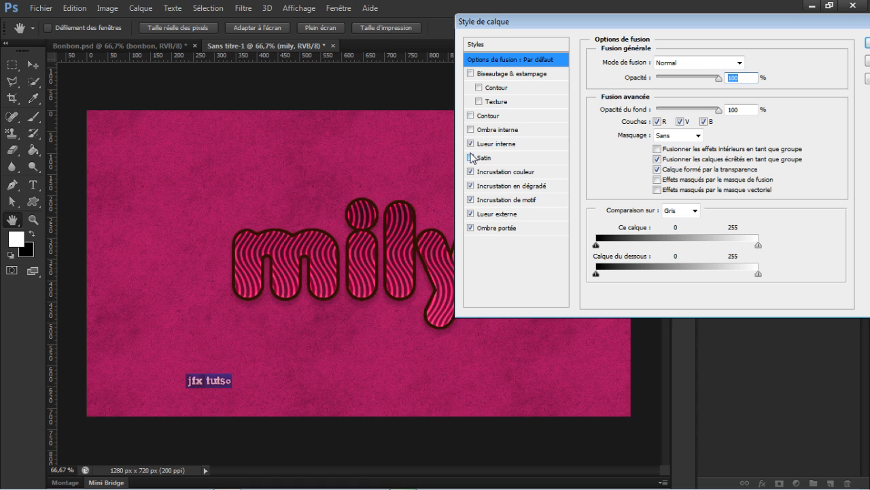
pyautogui.click(470, 143)
pyautogui.click(471, 214)
pyautogui.click(470, 199)
pyautogui.click(470, 185)
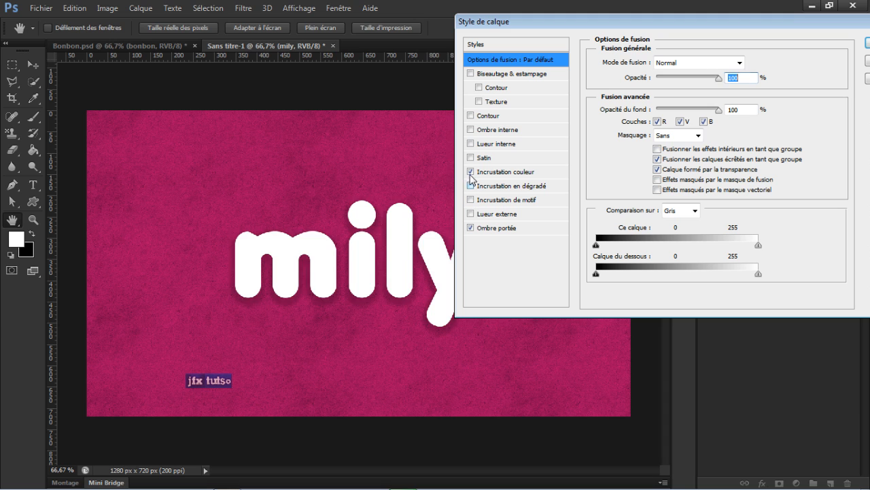
pyautogui.click(470, 172)
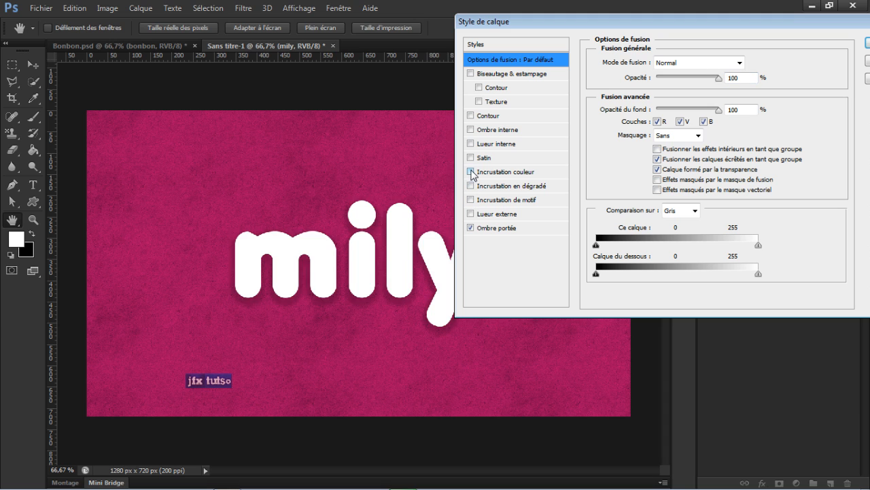
pyautogui.click(471, 228)
# - Turn the Ombre portée back on for the mily text and check its colour, spread and size settings
pyautogui.click(495, 228)
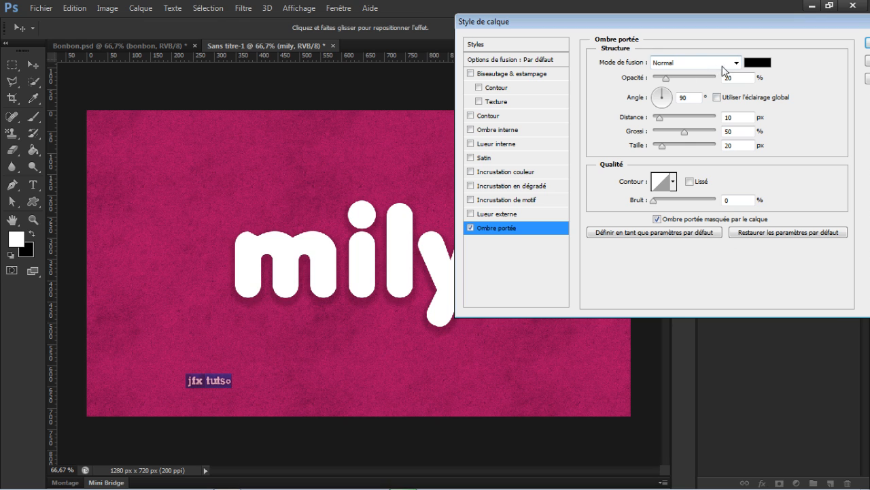
pyautogui.click(758, 63)
pyautogui.press('Return')
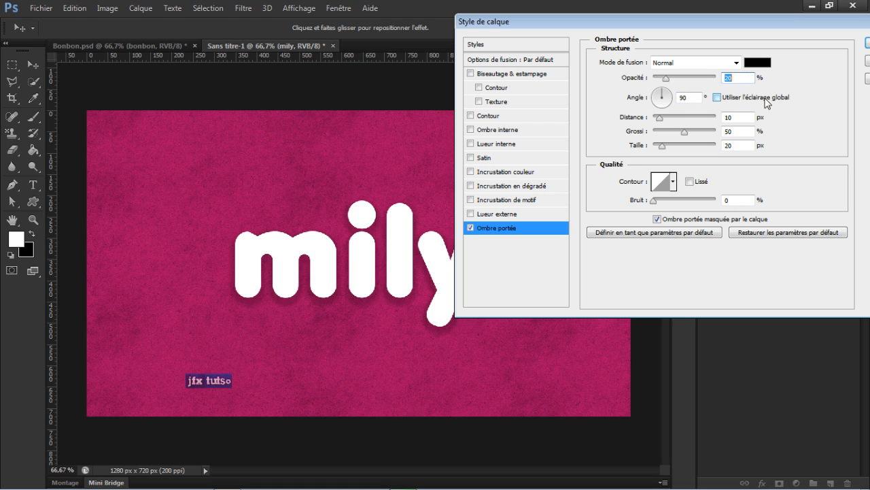
pyautogui.click(732, 131)
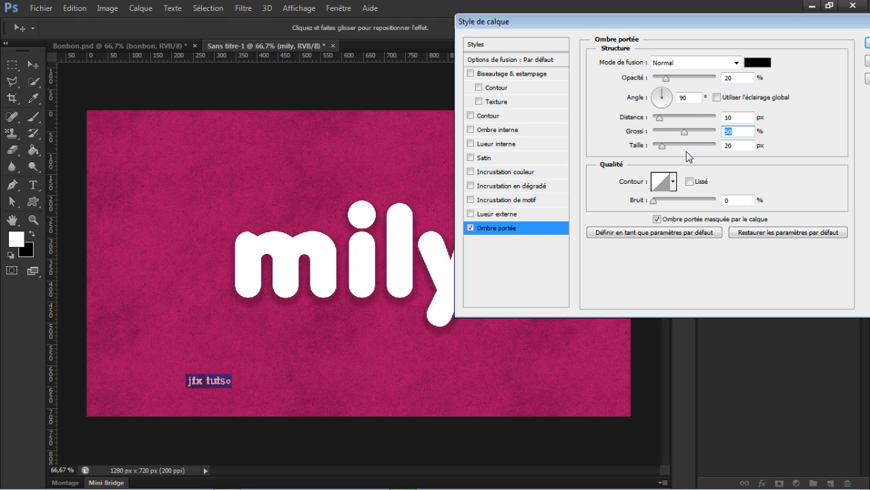
pyautogui.click(741, 147)
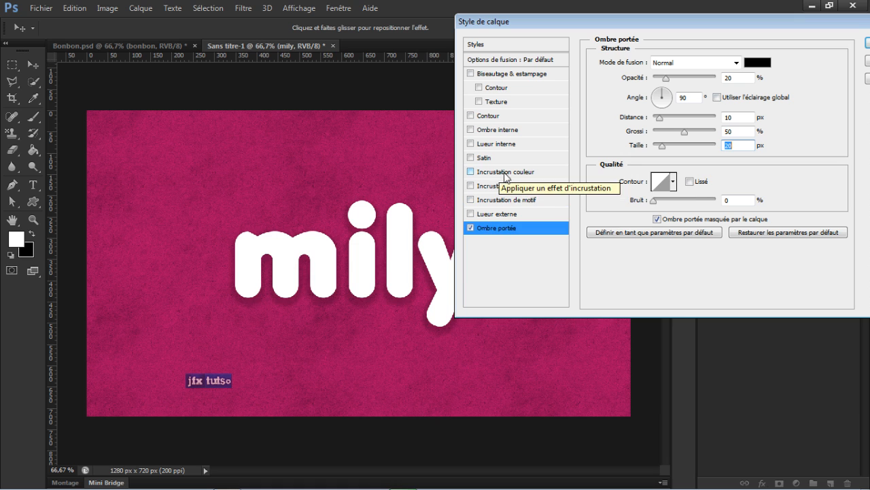
# - Turn on the Incrustation de motif with the pink and brown wavy stripe pattern and check it among the available patterns
pyautogui.click(510, 201)
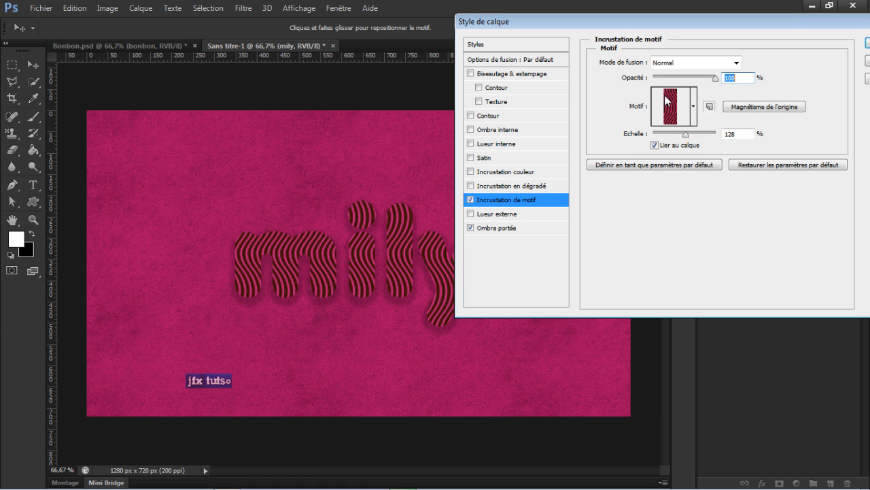
pyautogui.click(693, 108)
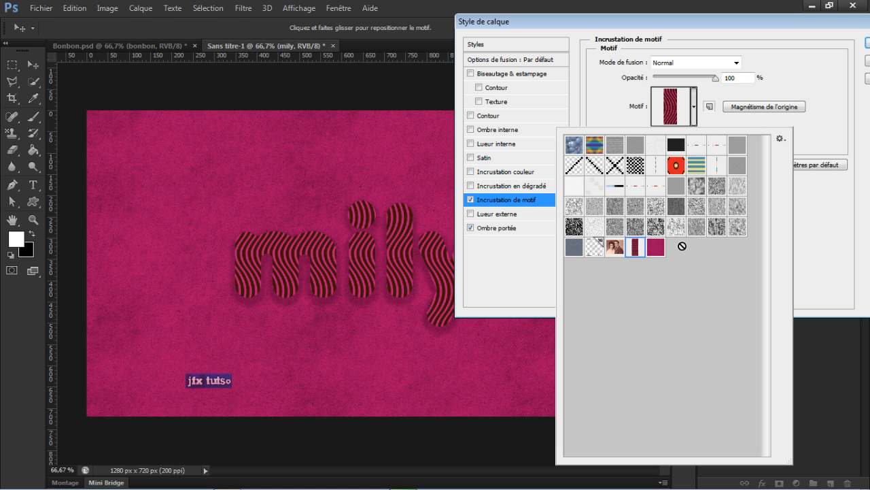
pyautogui.click(793, 126)
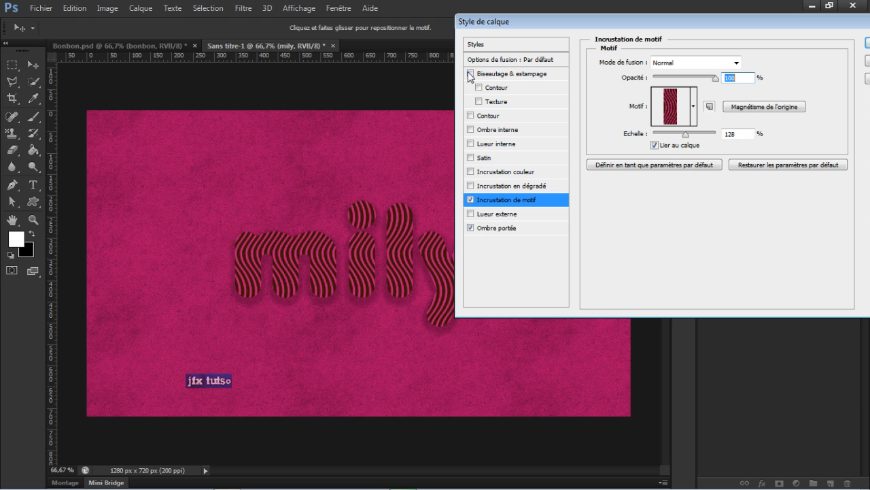
# - Turn on the Ombre interne for the mily text and check its dark brown colour code
pyautogui.click(471, 129)
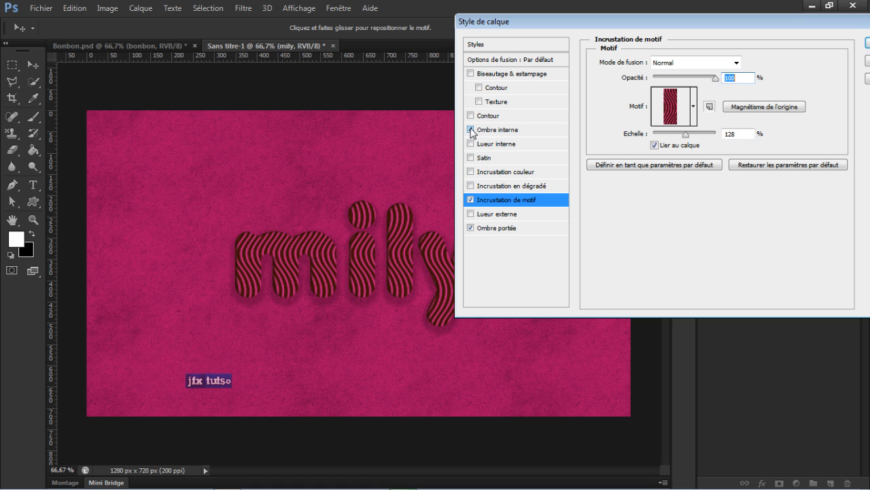
pyautogui.click(489, 134)
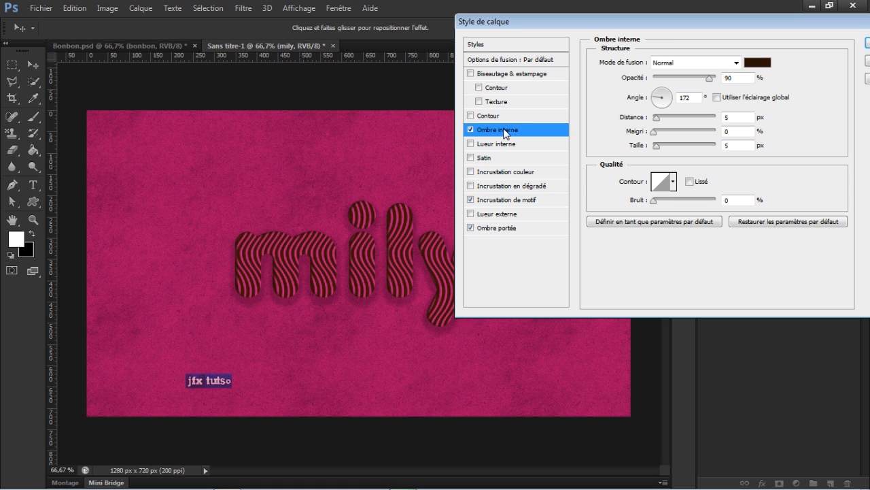
pyautogui.click(757, 62)
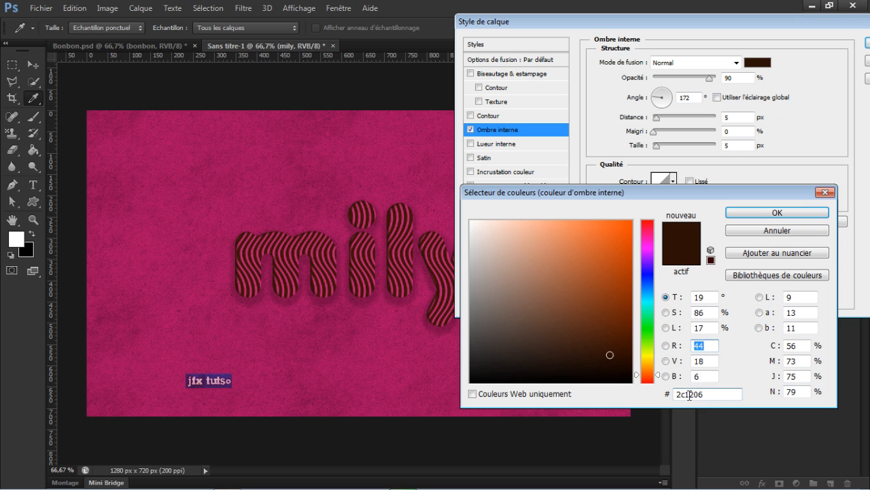
pyautogui.moveTo(690, 395)
pyautogui.mouseDown()
pyautogui.moveTo(676, 394)
pyautogui.moveTo(690, 393)
pyautogui.mouseUp()
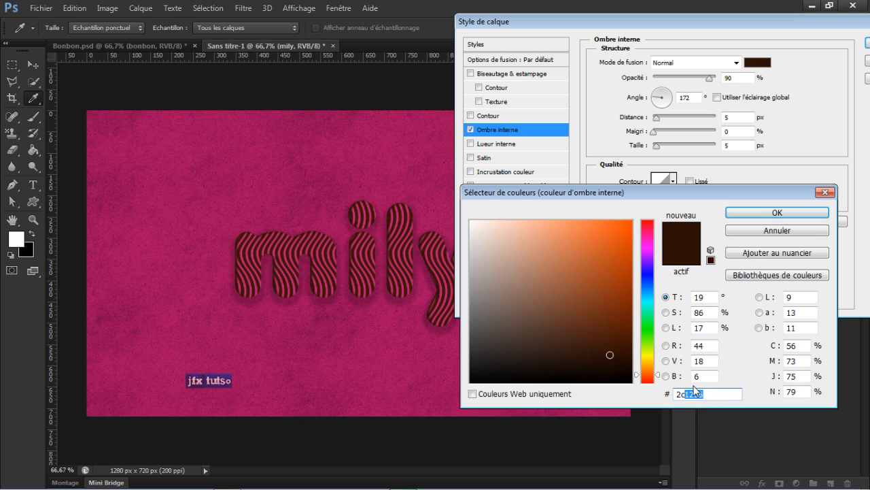
pyautogui.press('Return')
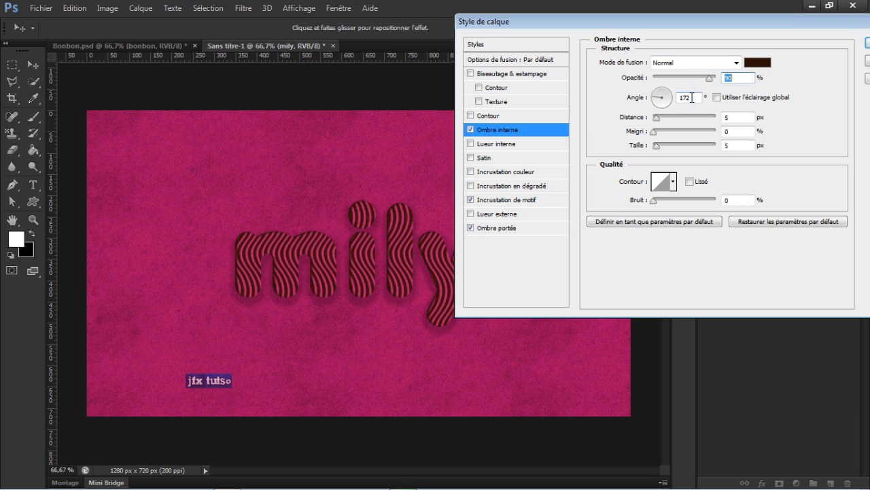
# - Review the Ombre interne's angle, distance, size, choke and contour settings
pyautogui.moveTo(691, 98); pyautogui.dragTo(654, 99)
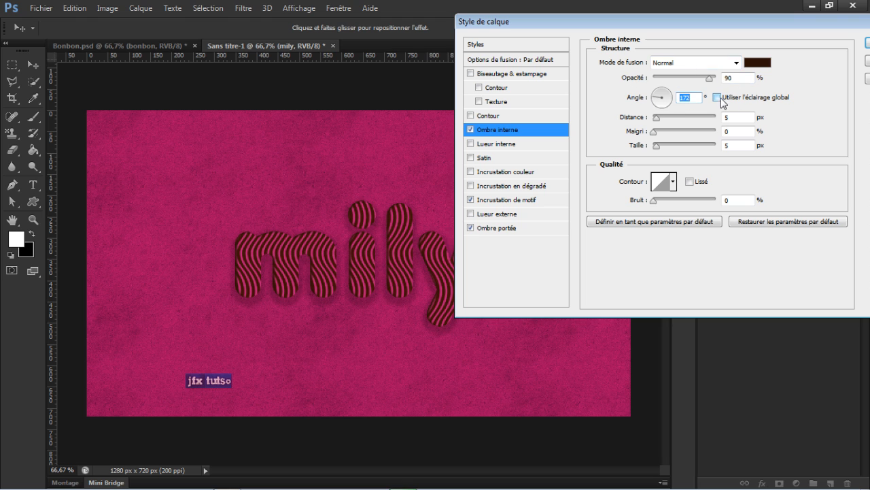
pyautogui.moveTo(738, 118); pyautogui.dragTo(705, 120)
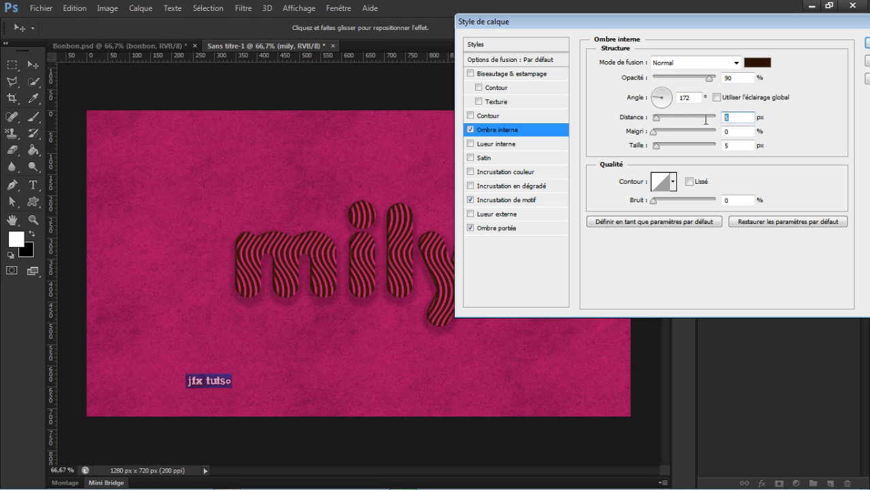
pyautogui.moveTo(748, 148); pyautogui.dragTo(631, 147)
pyautogui.moveTo(742, 132); pyautogui.dragTo(720, 131)
pyautogui.click(673, 181)
pyautogui.click(741, 185)
# - Turn on the Lueur interne for the mily text and check its Densité couleur - blend mode and pale yellow colour code
pyautogui.click(471, 144)
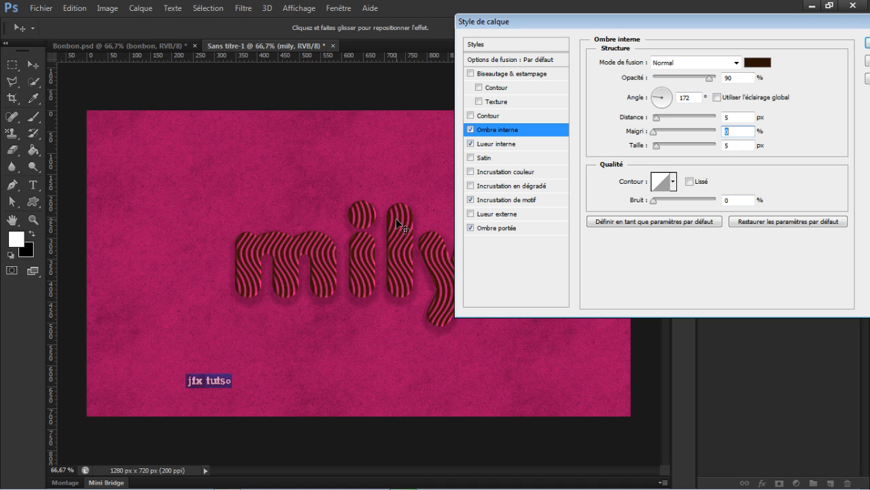
pyautogui.click(488, 152)
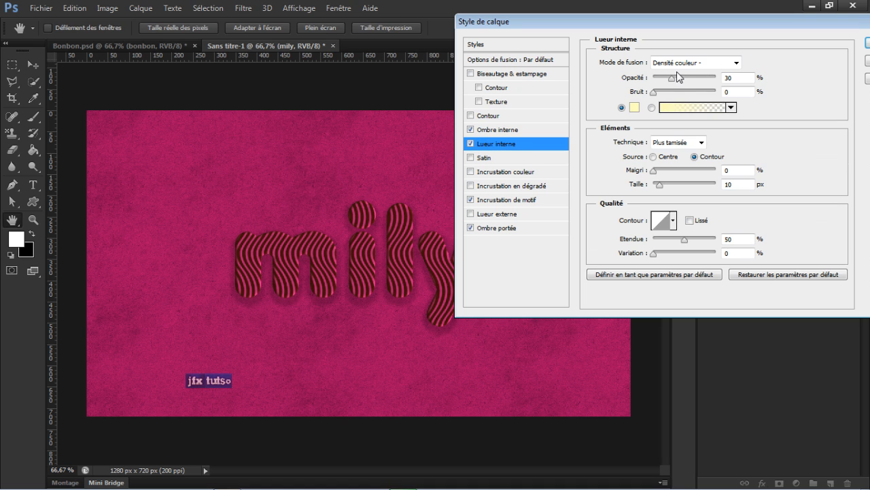
pyautogui.click(713, 64)
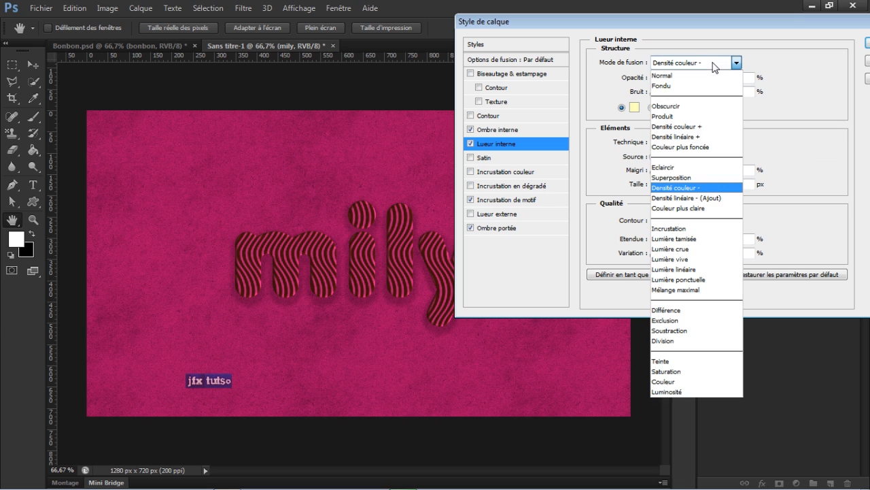
pyautogui.click(687, 187)
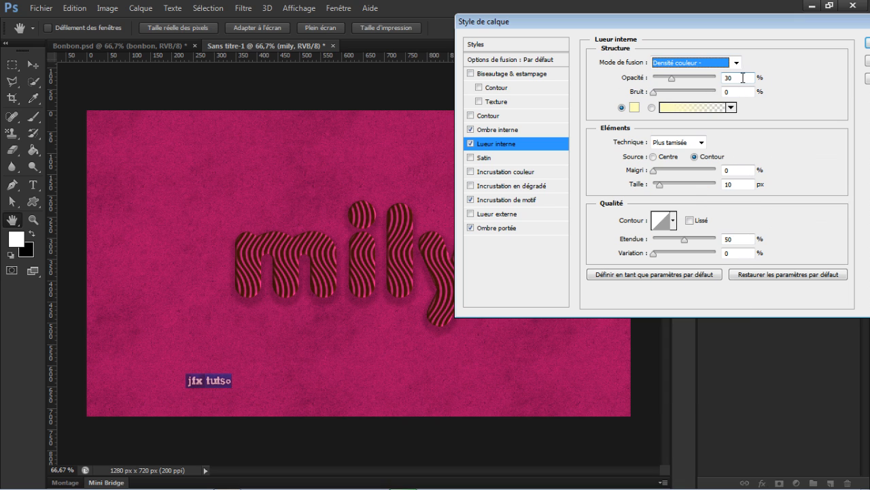
pyautogui.click(635, 107)
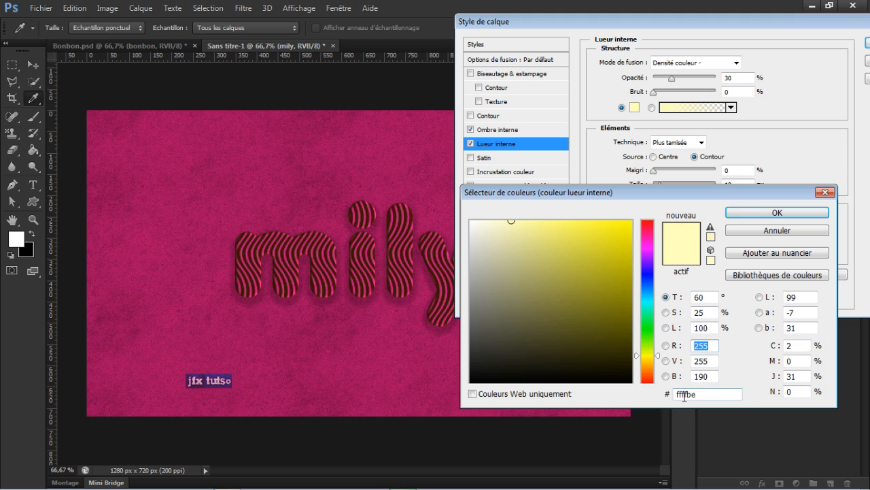
pyautogui.click(771, 232)
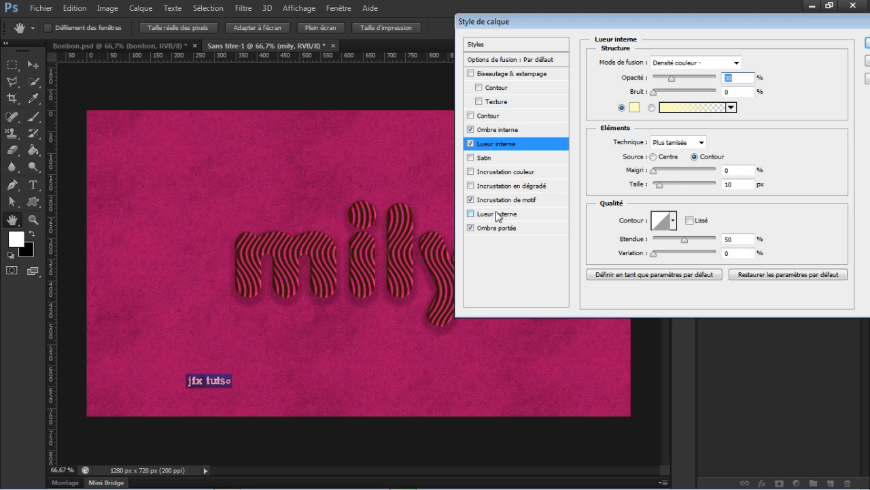
# - Turn on the Lueur externe for the mily text and check its dark brown colour code
pyautogui.click(471, 214)
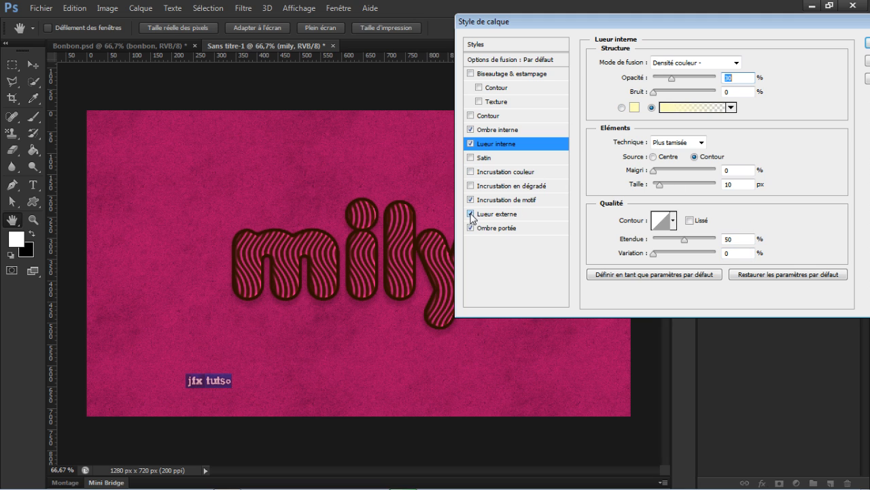
pyautogui.click(506, 216)
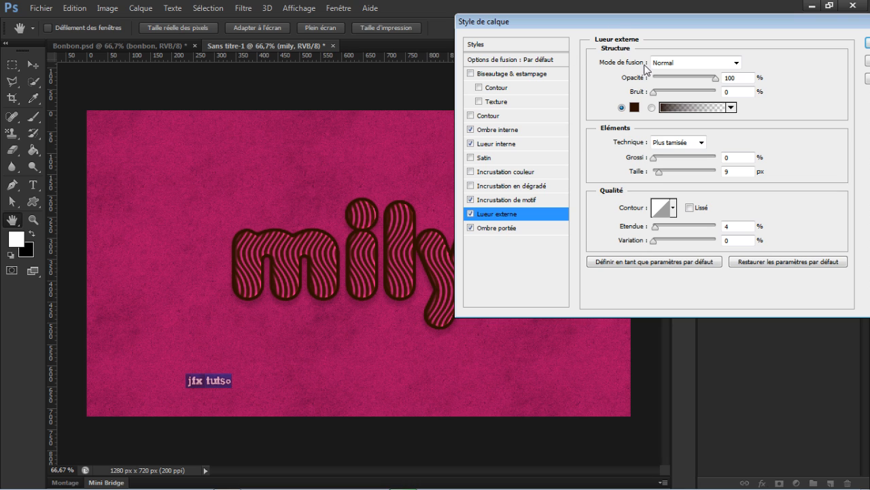
pyautogui.click(635, 107)
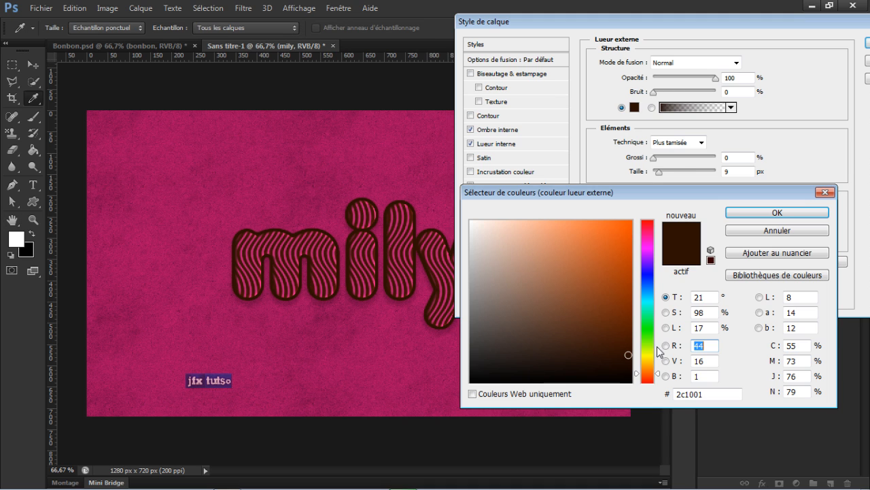
pyautogui.moveTo(691, 397); pyautogui.dragTo(662, 399)
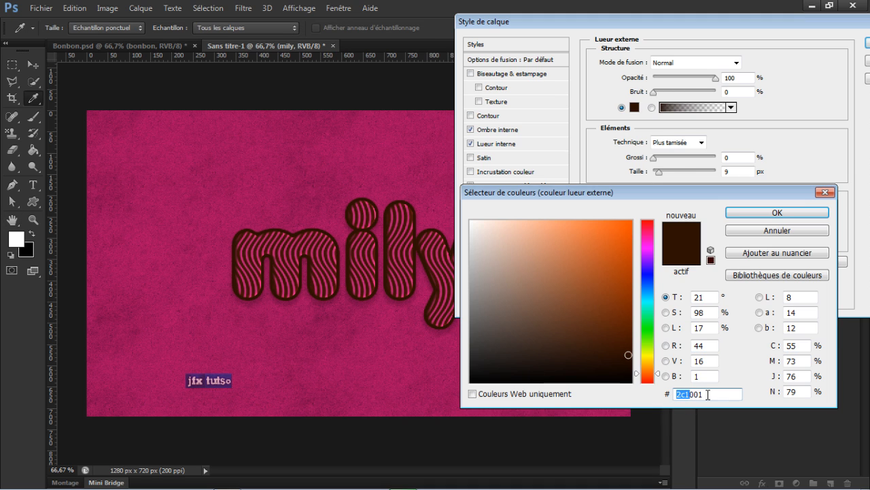
pyautogui.click(754, 231)
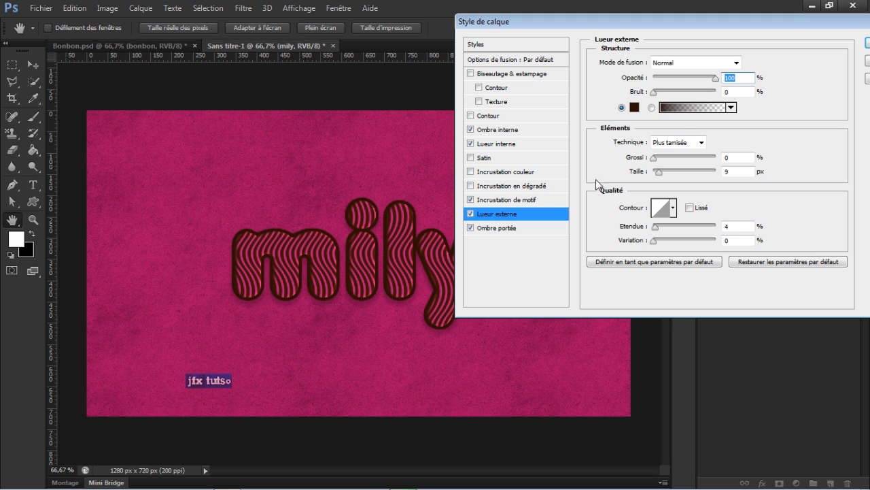
# - Review the Lueur externe's gradient, Grossi, Taille and Etendue settings
pyautogui.click(694, 107)
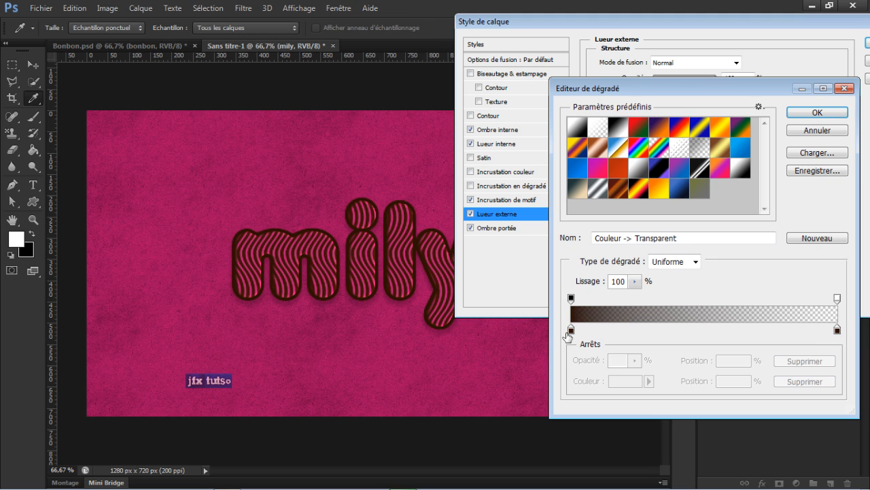
pyautogui.click(822, 130)
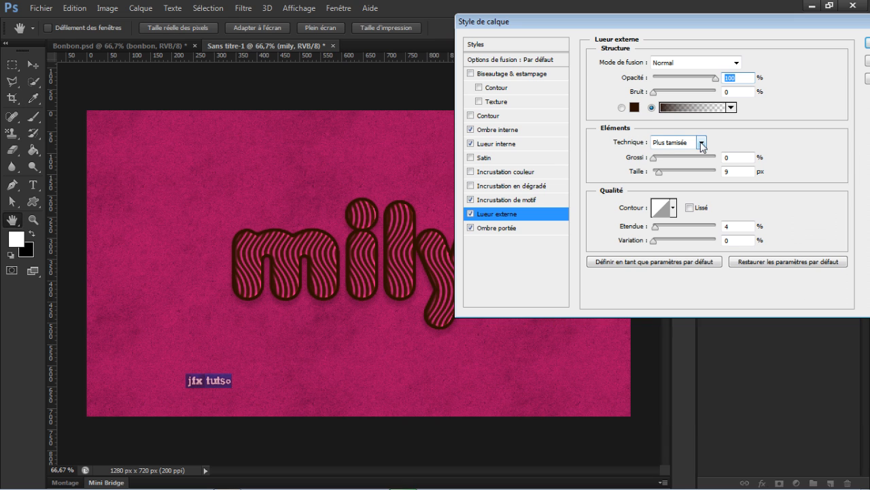
pyautogui.click(746, 159)
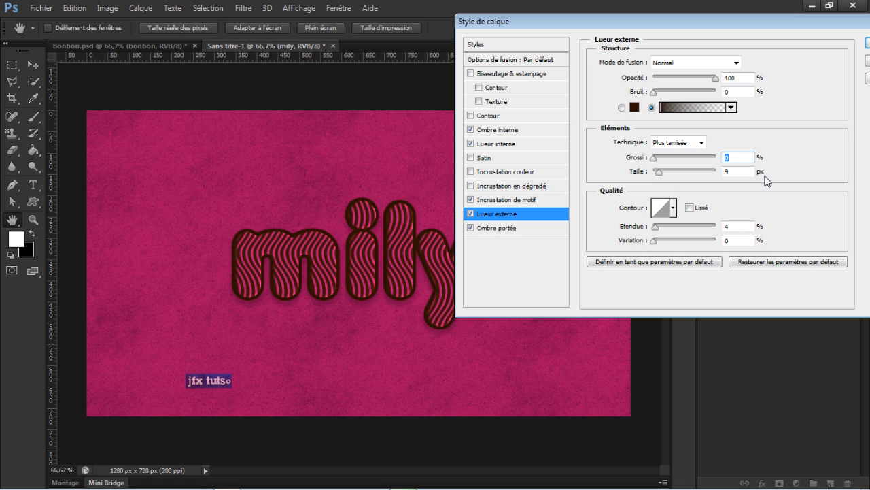
pyautogui.press('Tab')
pyautogui.click(733, 227)
# - Turn on the Incrustation couleur for the mily text and check its pink colour code
pyautogui.moveTo(652, 22); pyautogui.dragTo(638, 46)
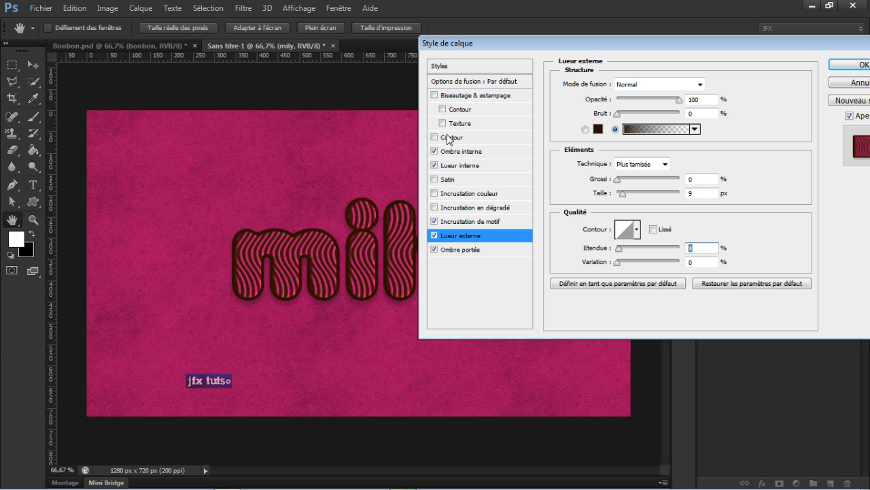
pyautogui.click(434, 194)
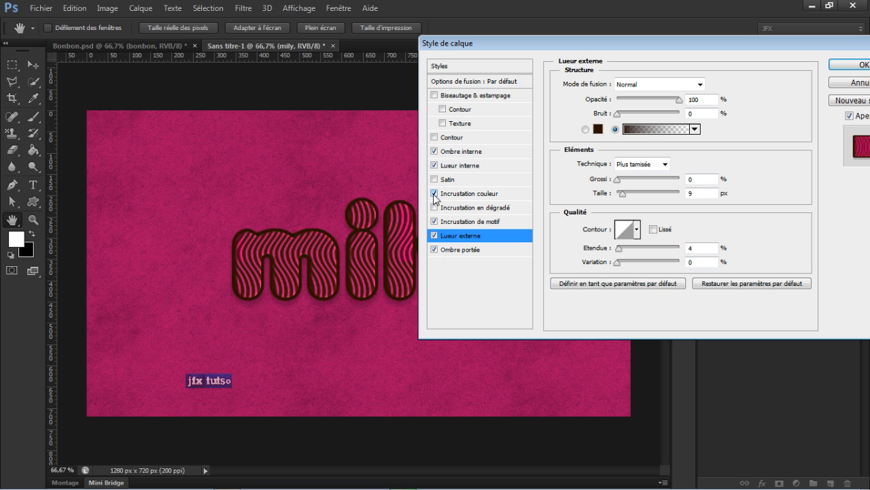
pyautogui.click(476, 196)
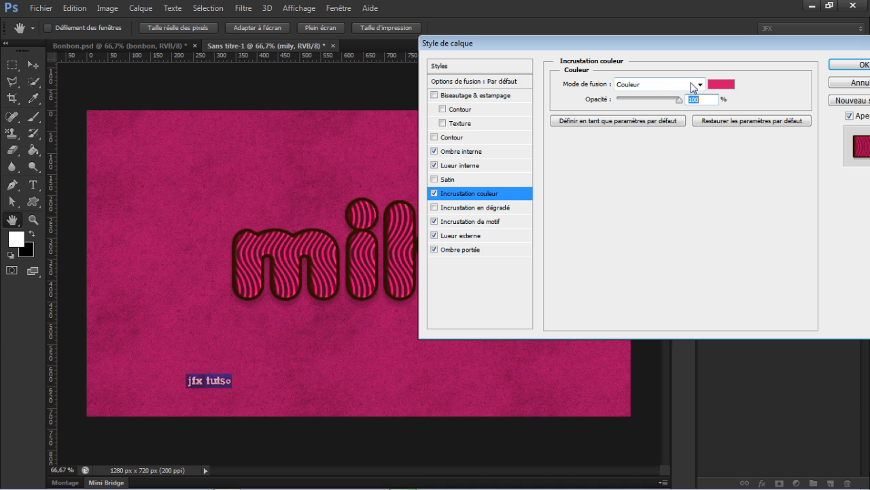
pyautogui.click(722, 84)
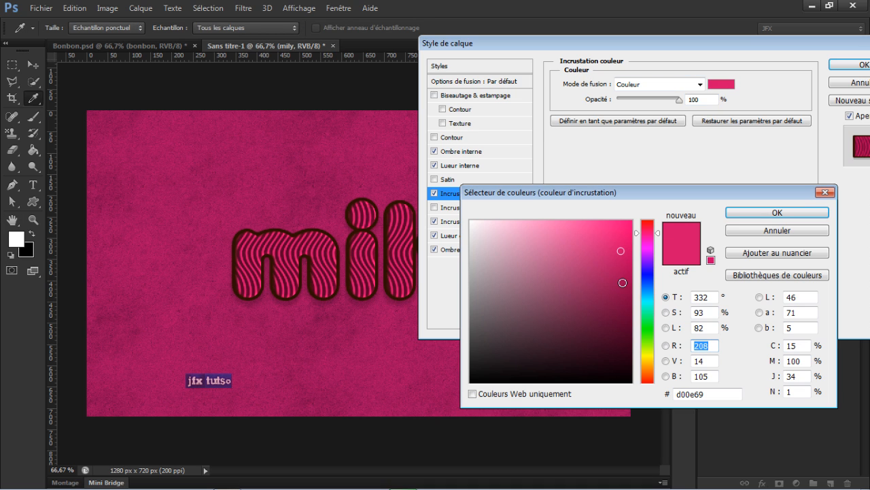
pyautogui.click(677, 394)
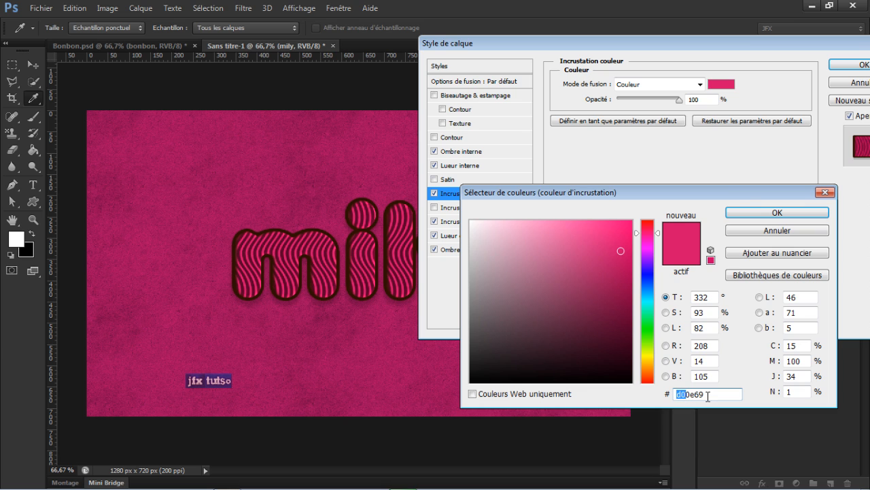
pyautogui.click(778, 212)
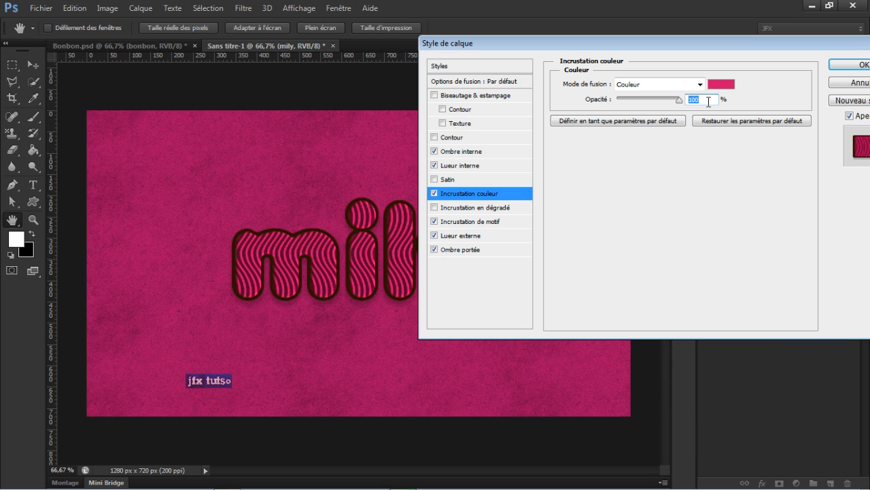
# - Turn on the Biseautage & estampage for the mily text and check its Profondeur, Taille and Flou settings
pyautogui.click(434, 97)
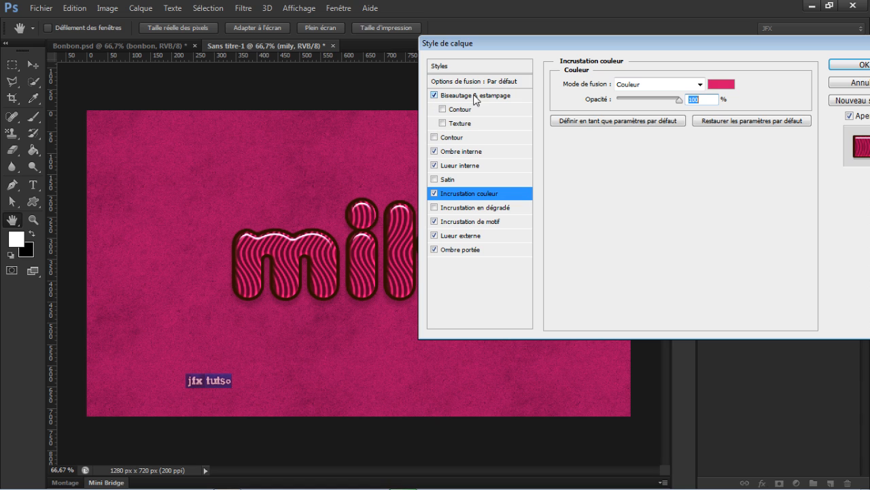
pyautogui.click(485, 95)
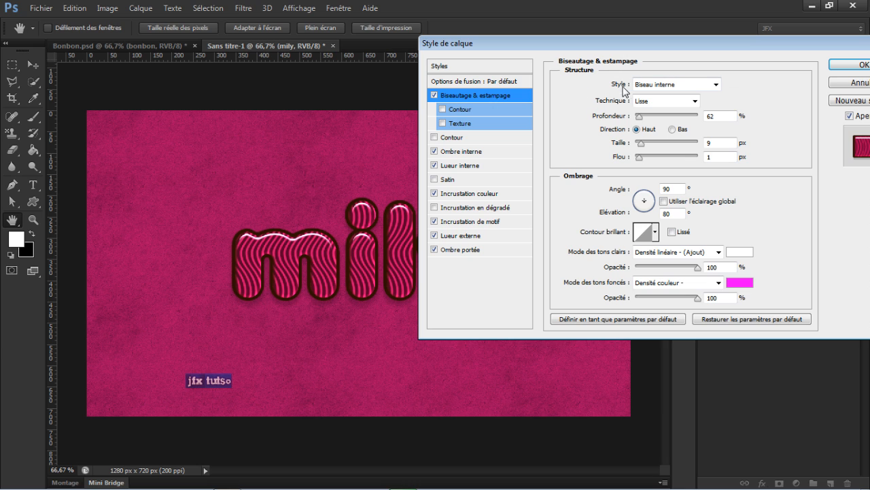
pyautogui.doubleClick(715, 115)
pyautogui.click(733, 142)
pyautogui.click(715, 157)
# - Try a bevel Flou of 4 px on the mily text and settle on 2 px
pyautogui.moveTo(644, 157); pyautogui.dragTo(637, 157)
pyautogui.press('Up')
pyautogui.press('Up')
pyautogui.press('Up')
pyautogui.press('Up')
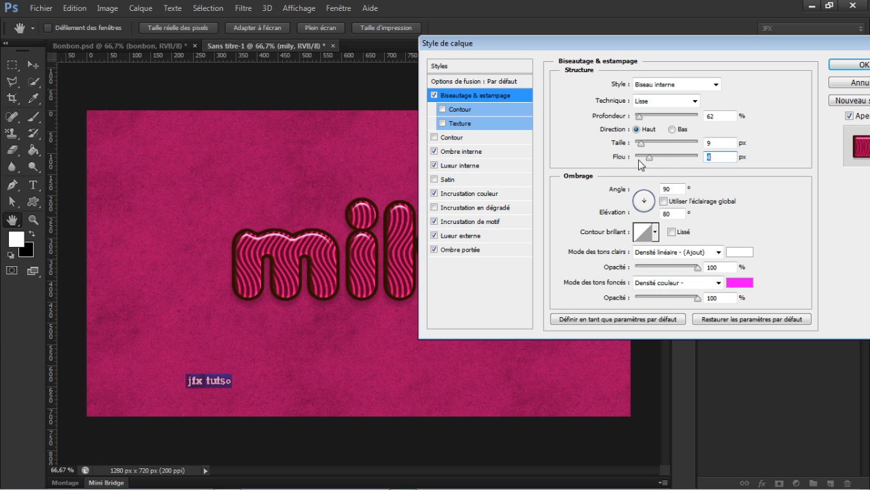
pyautogui.moveTo(650, 157); pyautogui.dragTo(641, 157)
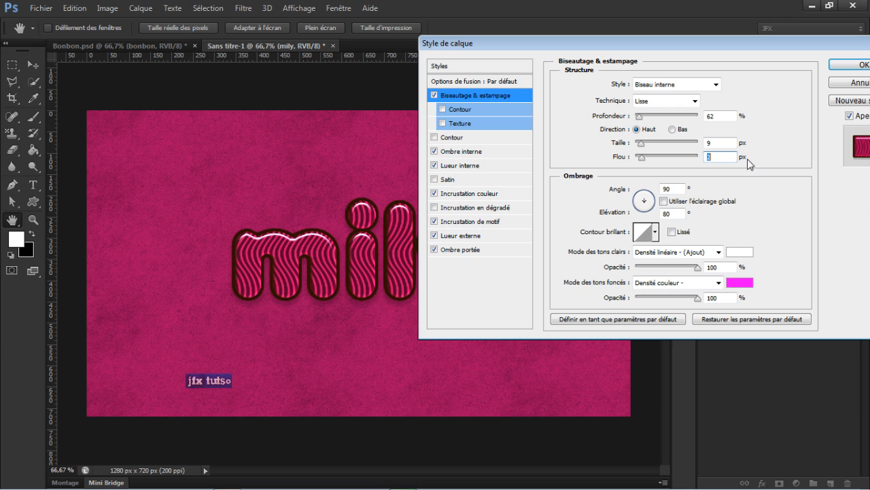
# - Review the bevel's angle, elevation, gloss contour, and highlight and shadow colours
pyautogui.click(668, 188)
pyautogui.click(660, 214)
pyautogui.click(657, 233)
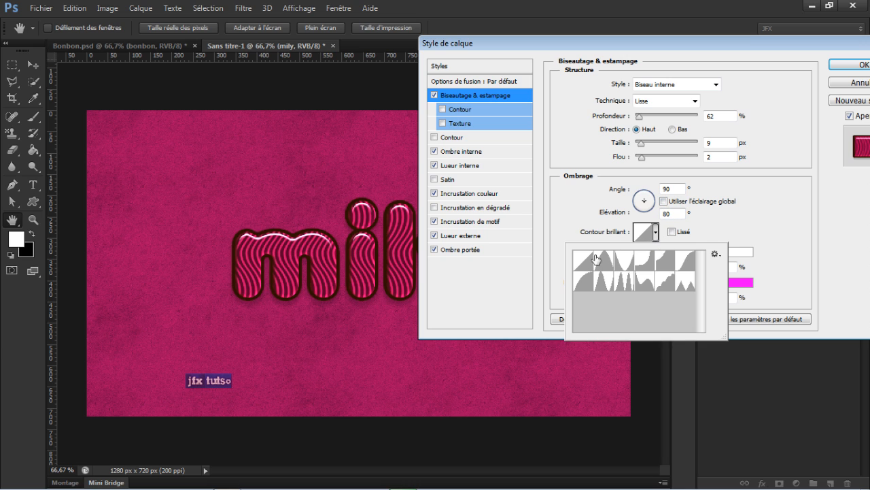
pyautogui.click(741, 222)
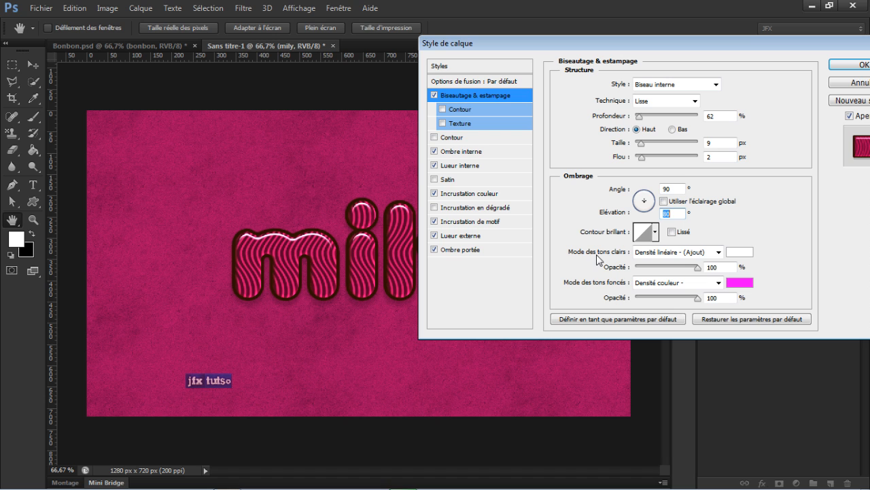
pyautogui.click(737, 252)
pyautogui.click(762, 229)
pyautogui.click(739, 282)
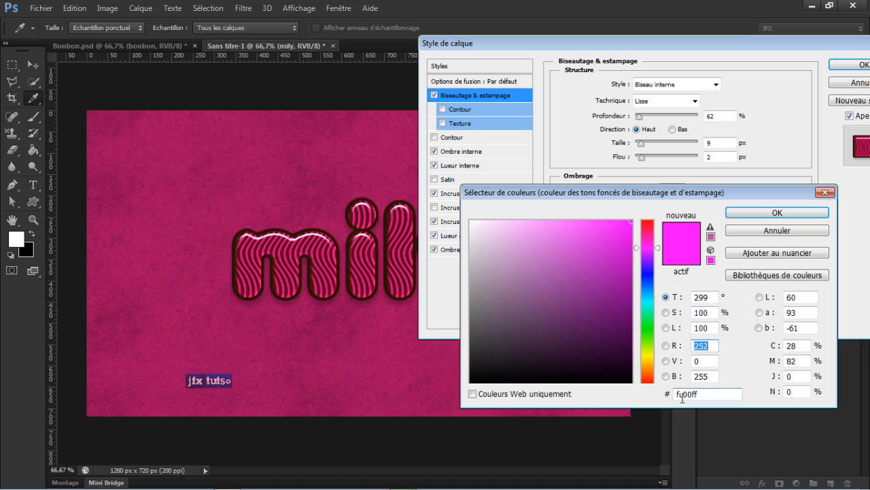
pyautogui.click(758, 232)
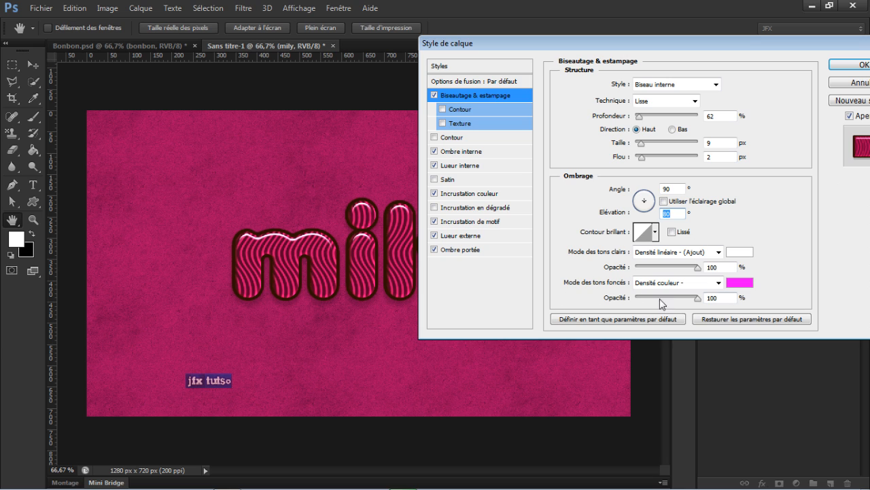
# - Turn on the Contour effect for the mily text, comparing the text with and without it, and show its settings
pyautogui.click(438, 139)
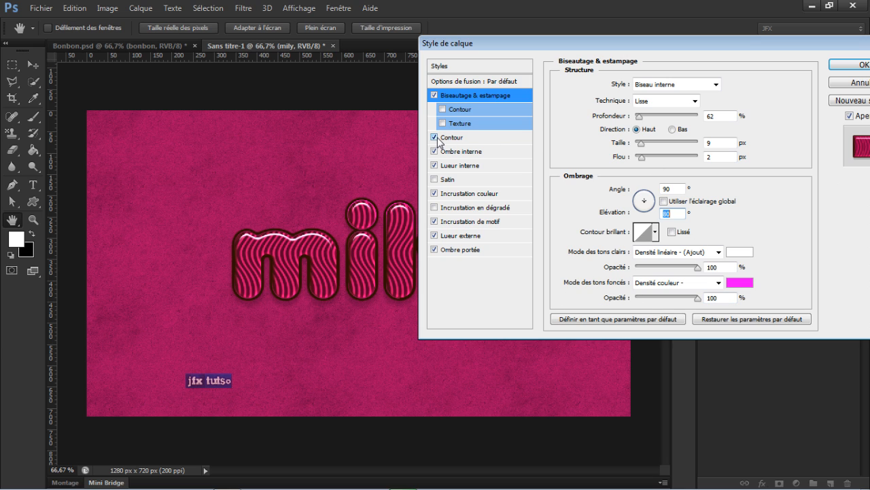
pyautogui.click(435, 138)
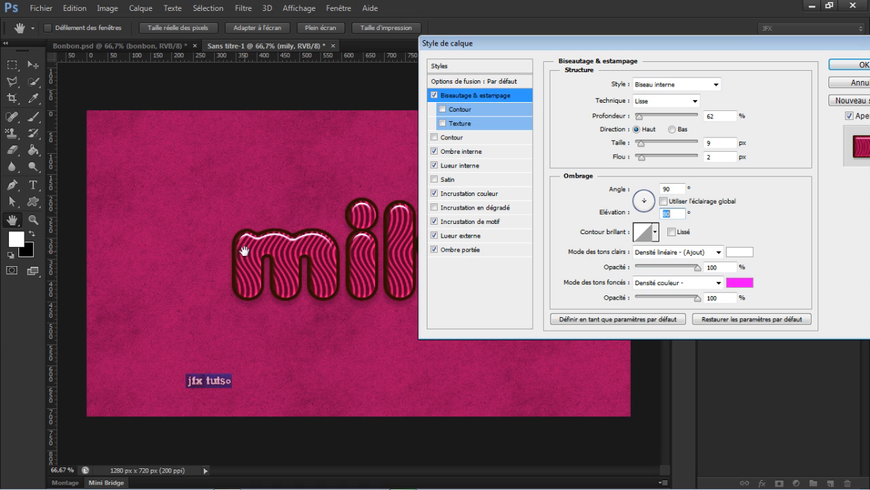
pyautogui.click(434, 138)
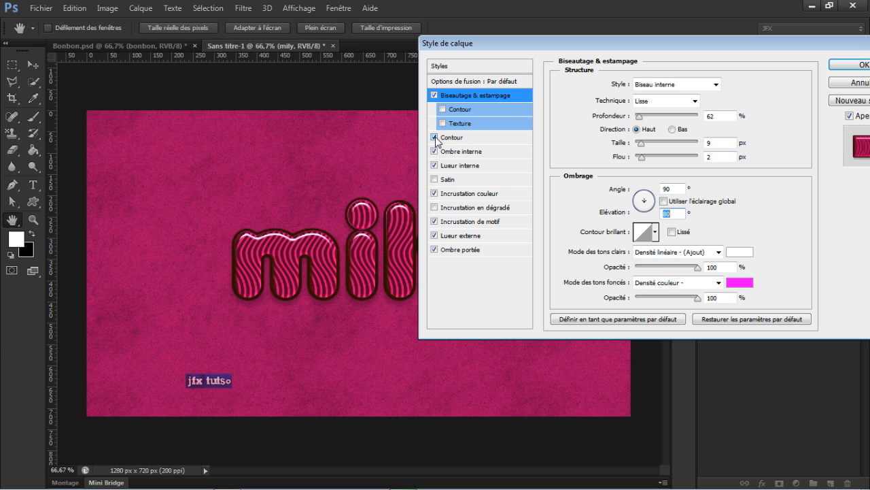
pyautogui.click(451, 137)
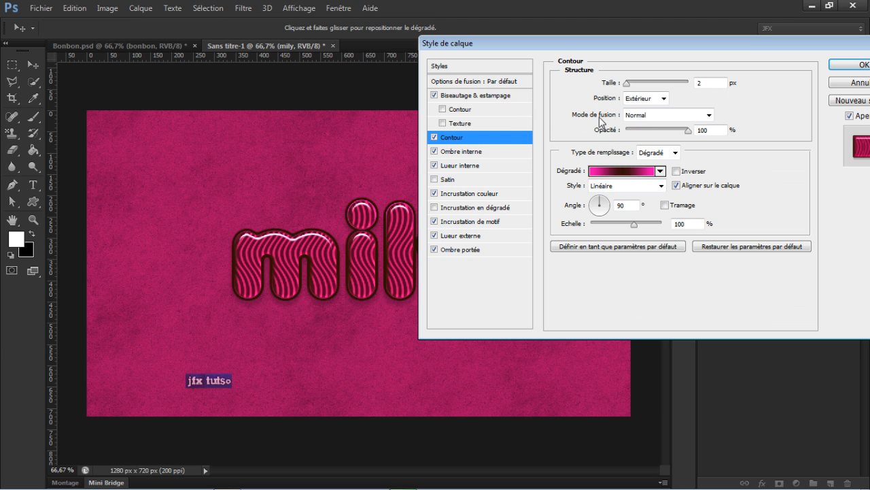
# - Check the colours of the pink and brown stops in the Contour effect's gradient, leaving the gradient as is
pyautogui.click(612, 170)
pyautogui.click(571, 330)
pyautogui.doubleClick(572, 330)
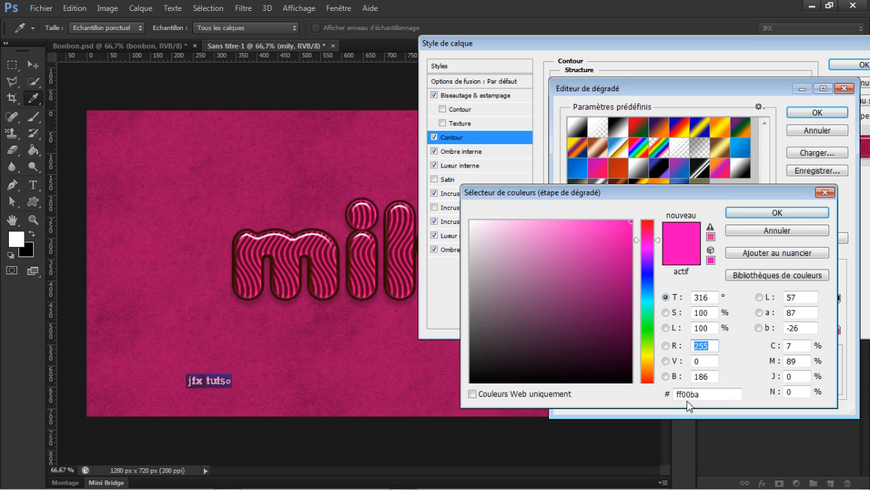
pyautogui.click(748, 231)
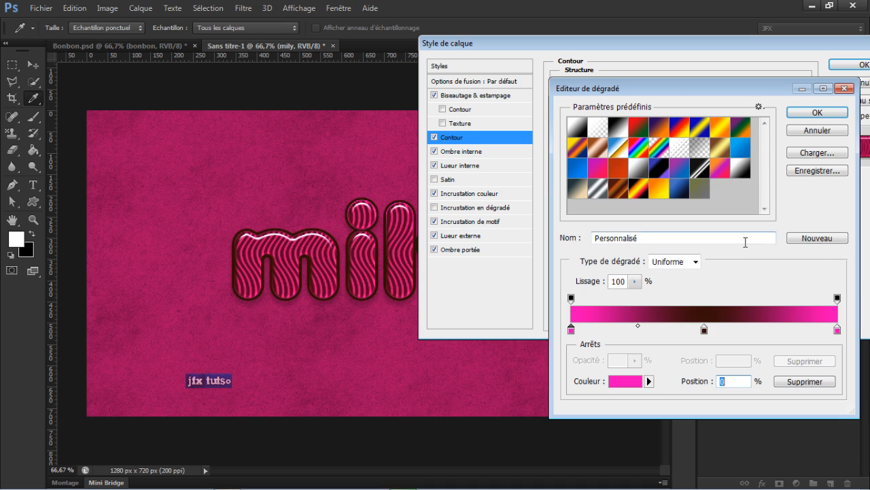
pyautogui.click(704, 331)
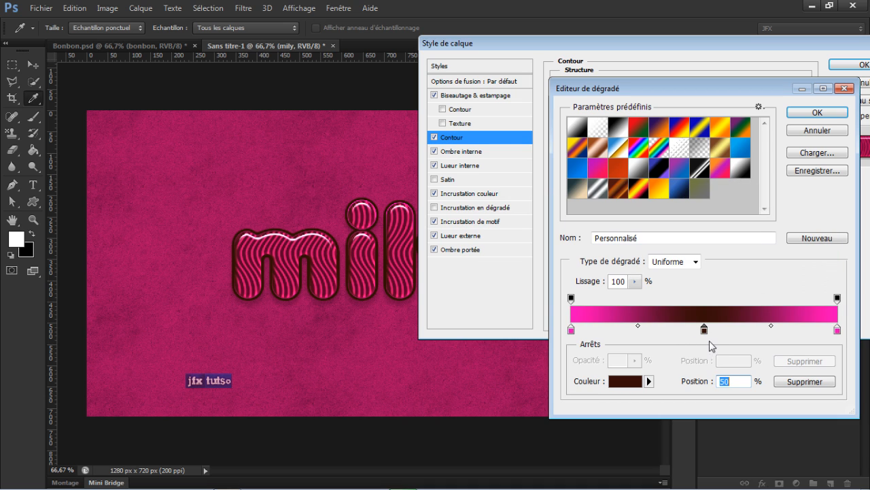
pyautogui.doubleClick(705, 330)
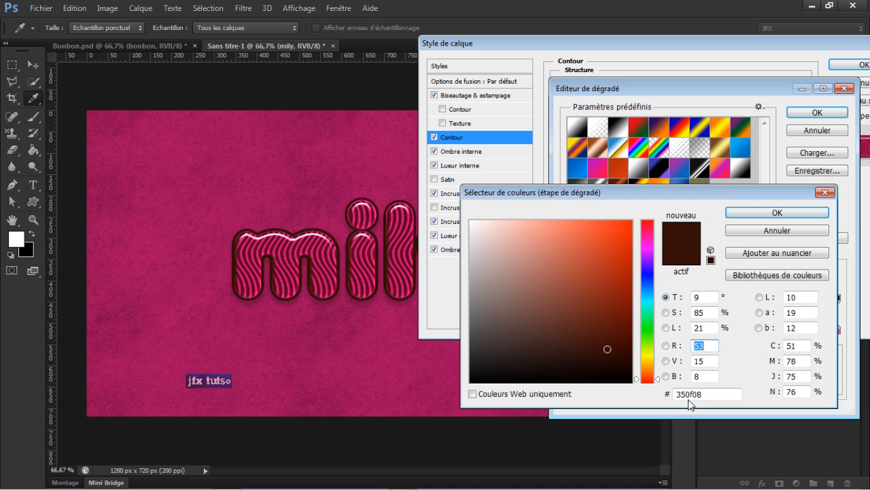
pyautogui.click(749, 230)
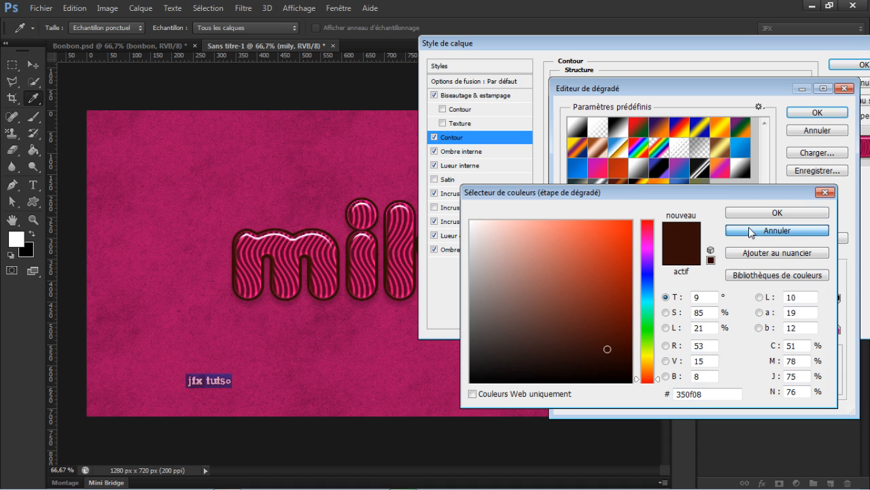
pyautogui.press('Escape')
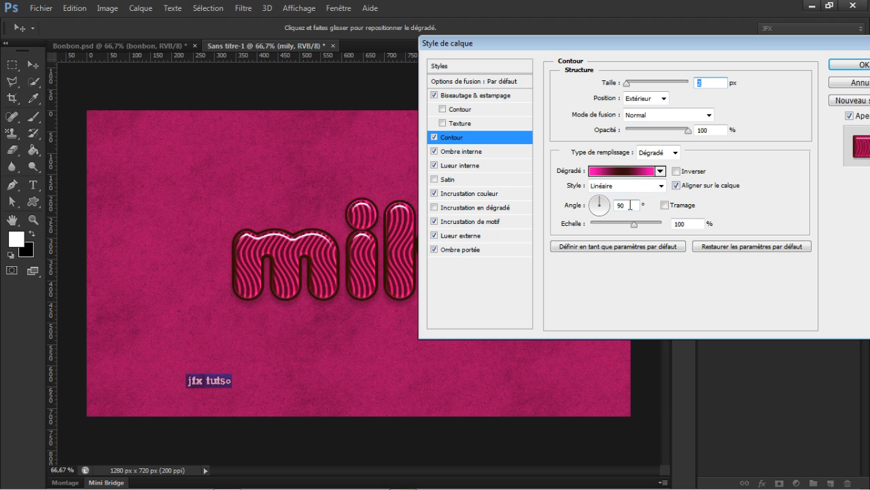
# - Turn on Incrustation en dégradé for the mily text and open its gradient for editing
pyautogui.click(439, 209)
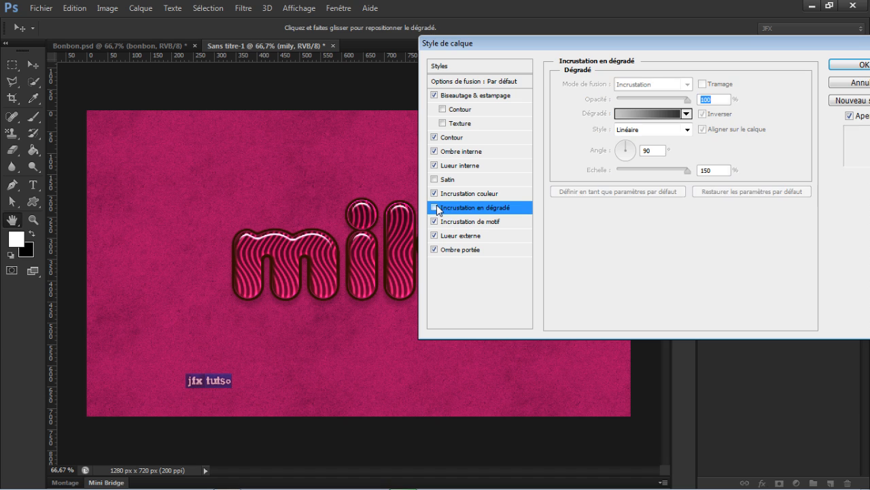
pyautogui.click(435, 208)
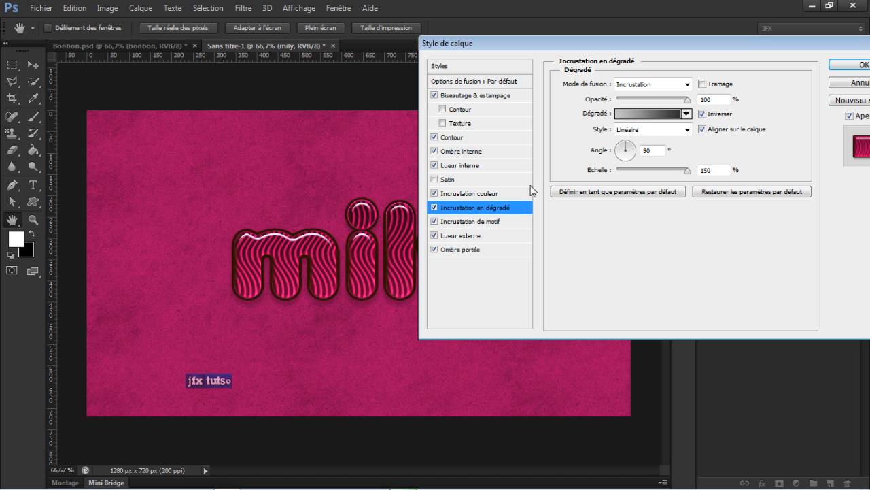
pyautogui.click(657, 117)
pyautogui.click(816, 165)
pyautogui.click(622, 117)
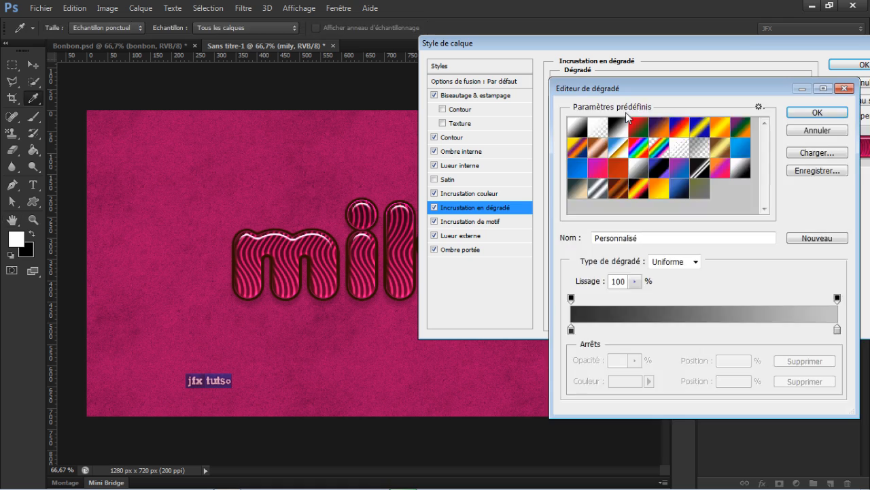
# - Check the colours of both end stops in the gradient overlay's gradient and close the editor without keeping changes
pyautogui.doubleClick(571, 331)
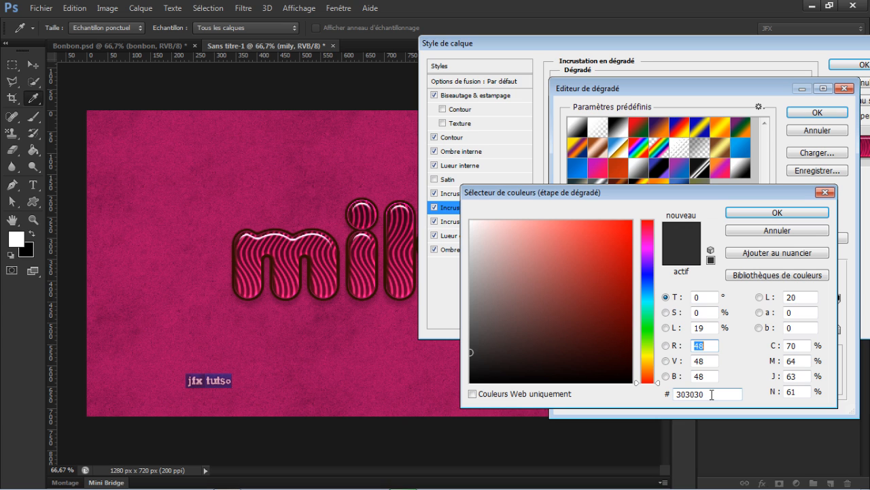
pyautogui.click(774, 231)
pyautogui.click(838, 329)
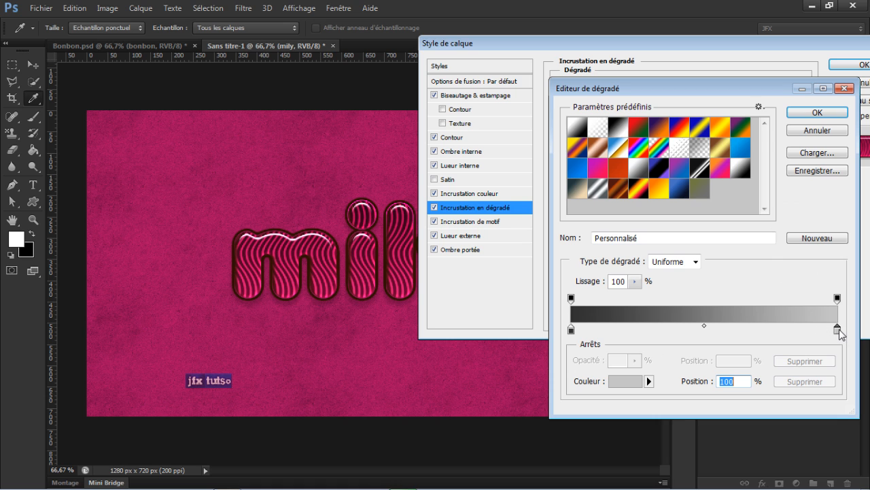
pyautogui.click(631, 382)
pyautogui.click(628, 378)
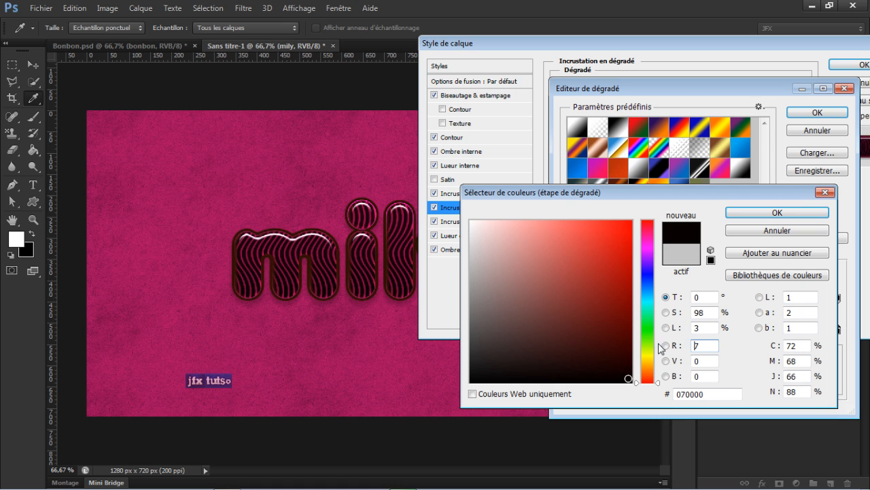
pyautogui.click(757, 233)
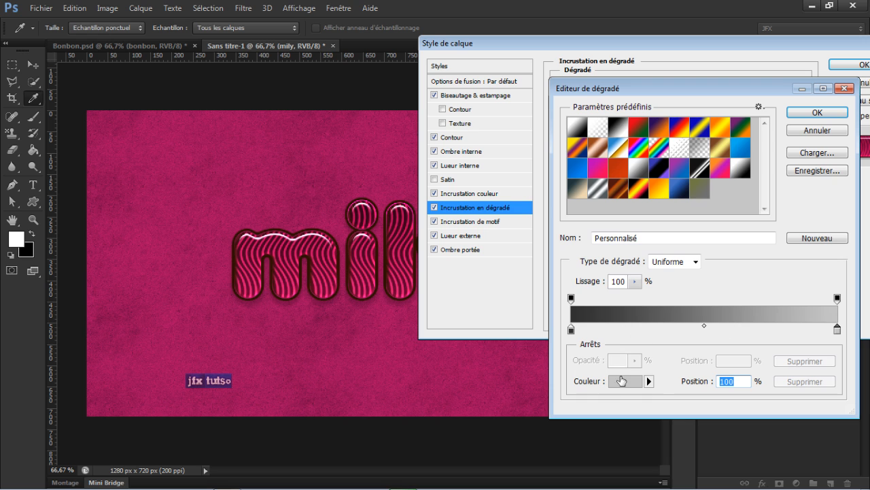
pyautogui.click(623, 383)
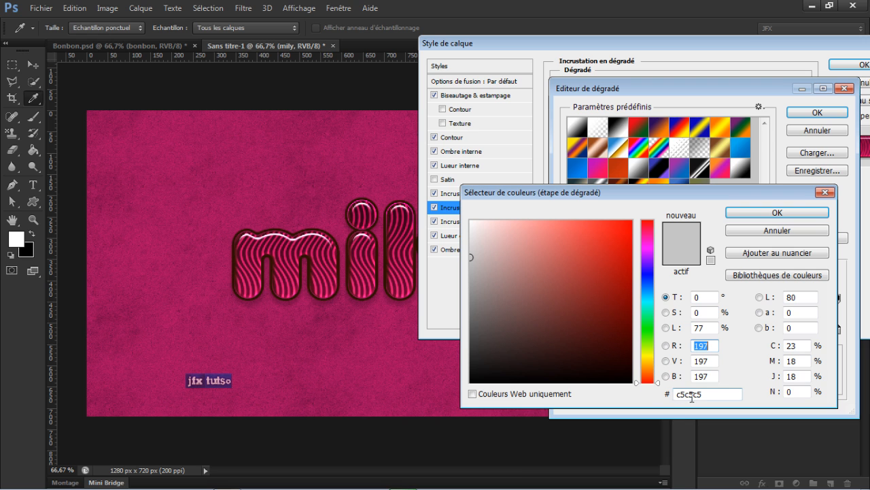
pyautogui.click(748, 233)
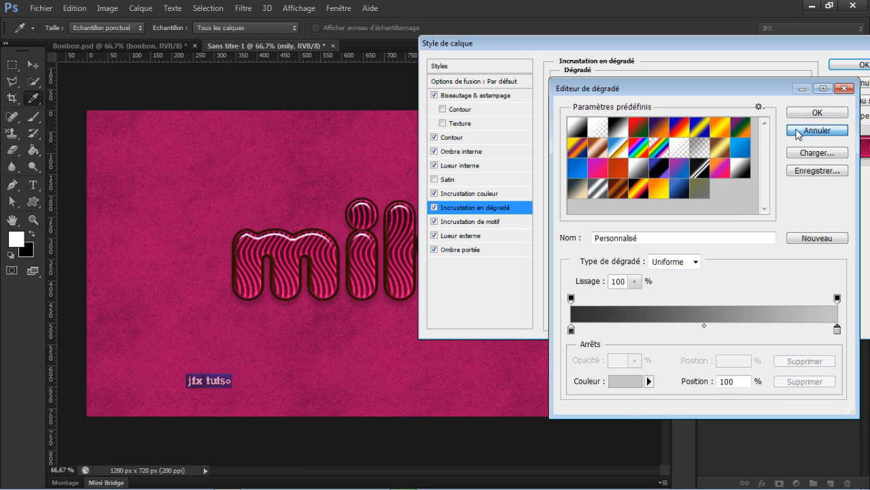
pyautogui.click(794, 131)
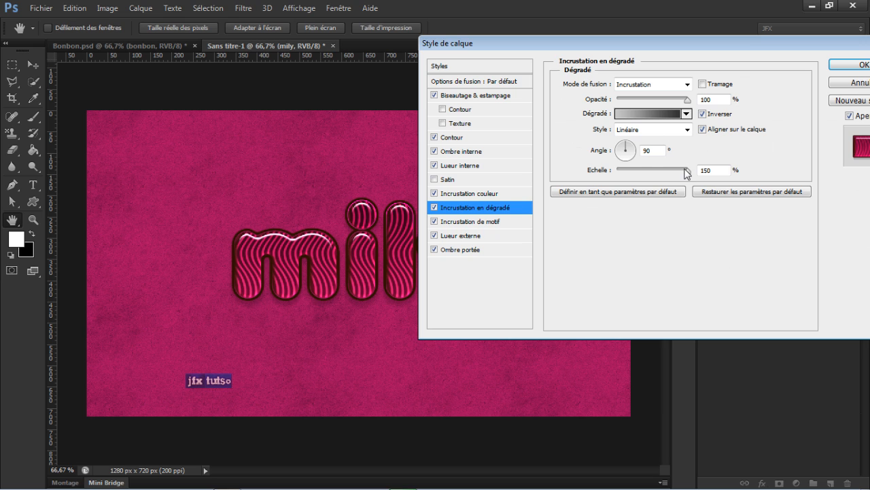
# - Keep the gradient overlay's Echelle at 150 % and apply the layer style to the mily text
pyautogui.moveTo(686, 173)
pyautogui.mouseDown()
pyautogui.moveTo(649, 171)
pyautogui.moveTo(702, 175)
pyautogui.mouseUp()
pyautogui.click(847, 64)
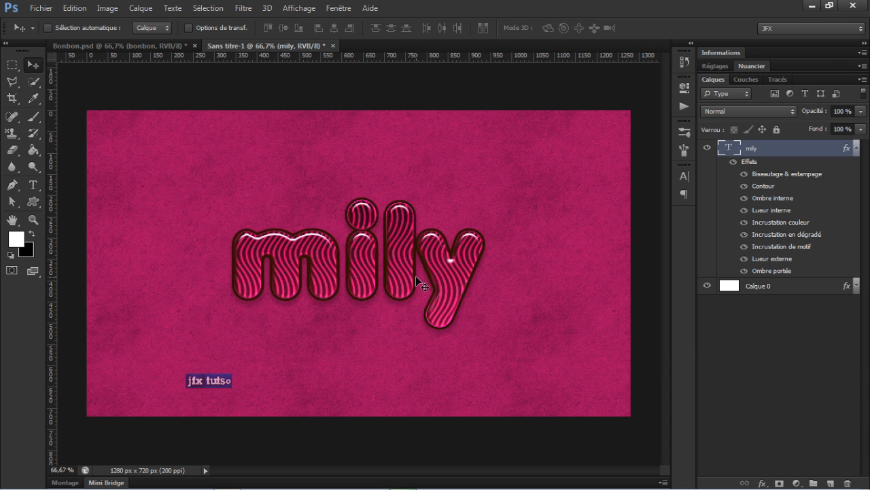
pyautogui.scroll(3, 471, 289)
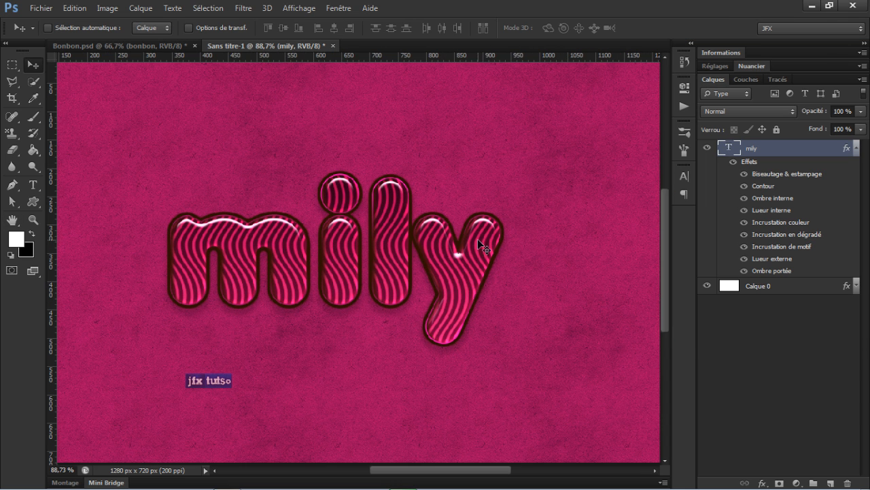
pyautogui.doubleClick(826, 154)
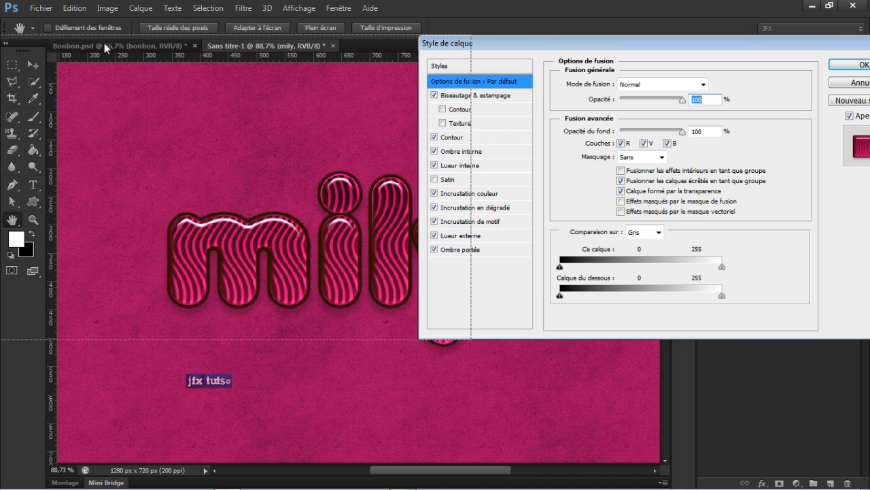
pyautogui.moveTo(37, 60); pyautogui.dragTo(376, 66)
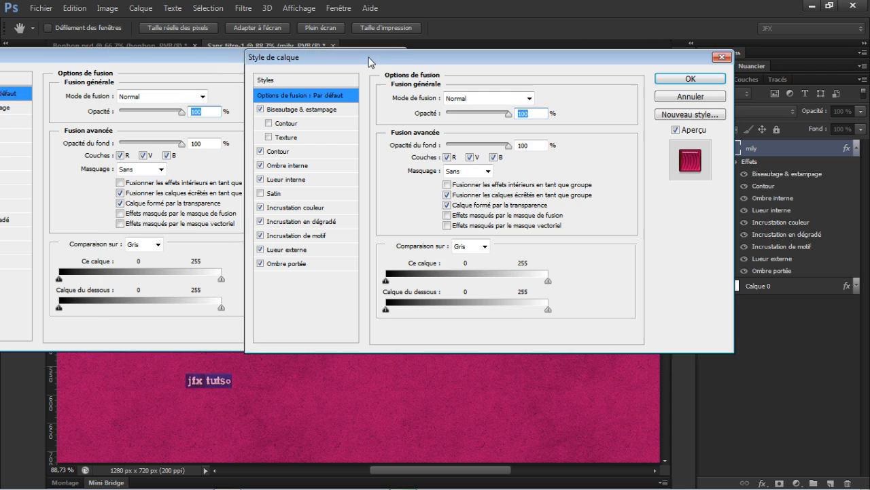
pyautogui.press('Down')
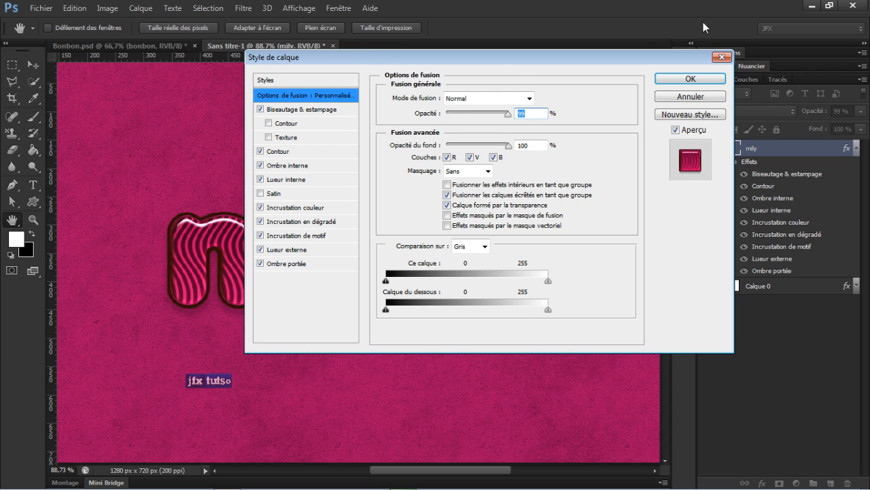
pyautogui.click(700, 96)
# - Try a Contour Taille of 6 px on the mily text and set it back to 2 px
pyautogui.scroll(-5, 429, 200)
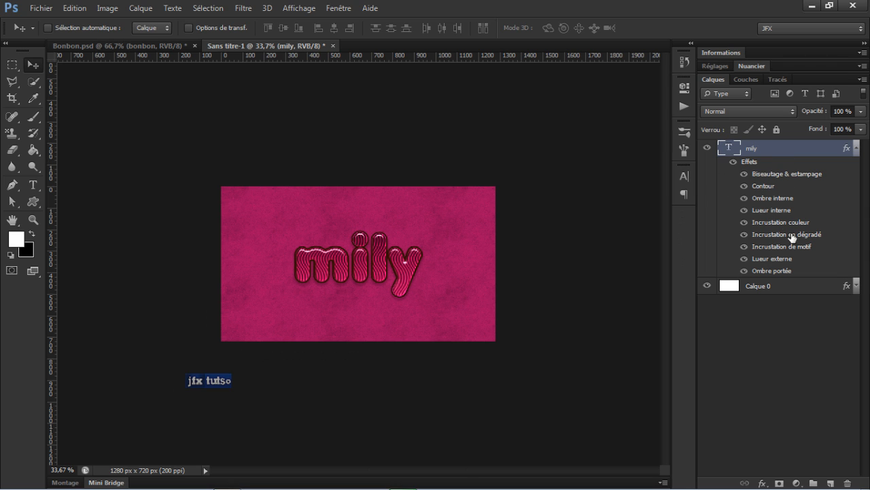
pyautogui.doubleClick(769, 193)
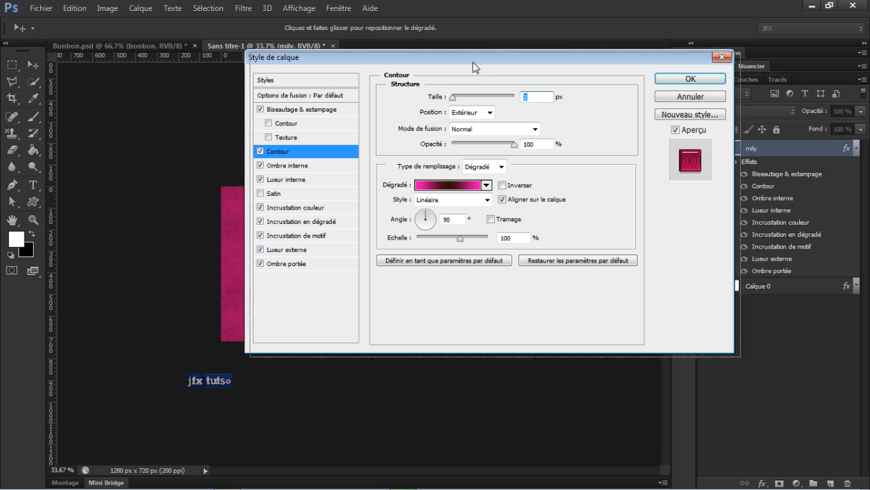
pyautogui.moveTo(476, 68); pyautogui.dragTo(718, 106)
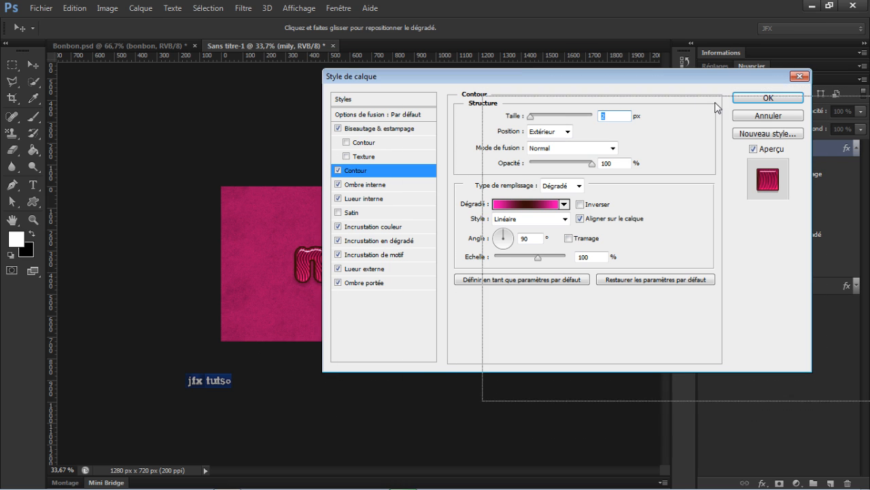
pyautogui.press('Up')
pyautogui.press('Up')
pyautogui.press('Up')
pyautogui.press('Up')
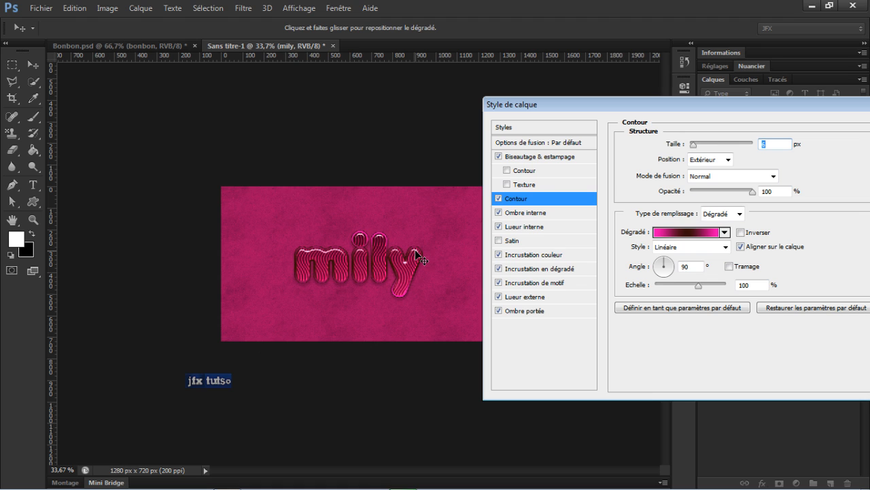
pyautogui.press('Down')
pyautogui.press('Down')
# - Compare the mily text with and without its inner shadow, inner glow, colour overlay, outer glow and bevel effects
pyautogui.click(499, 213)
pyautogui.click(499, 213)
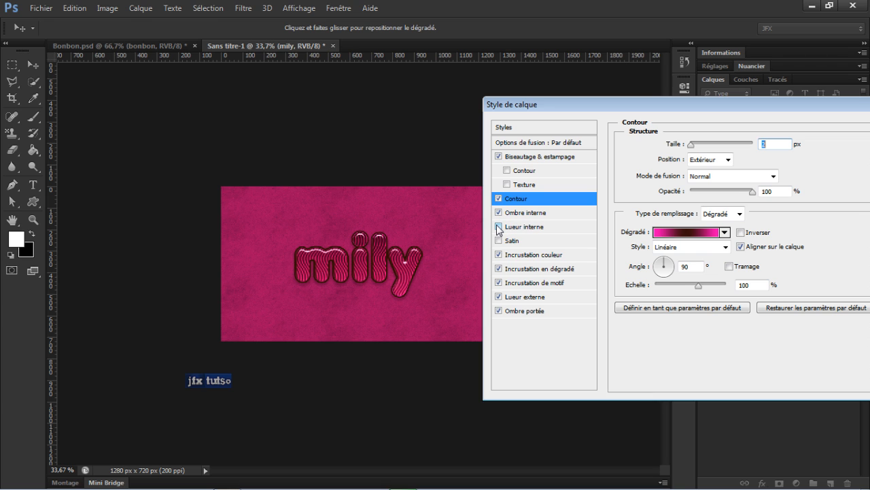
pyautogui.click(498, 255)
pyautogui.click(498, 255)
pyautogui.click(499, 297)
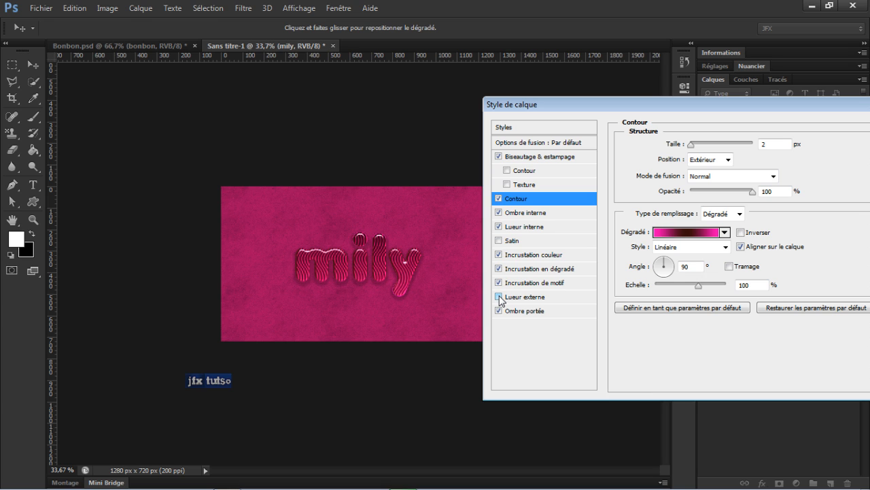
pyautogui.click(499, 298)
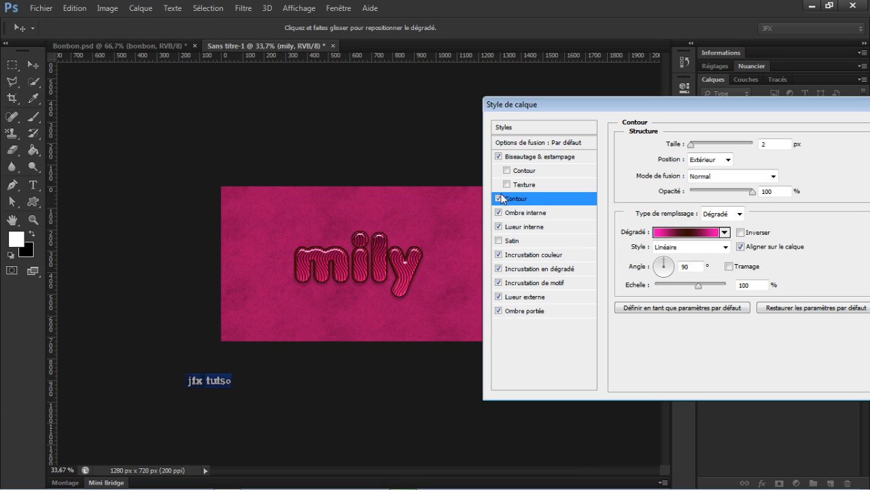
pyautogui.click(499, 157)
pyautogui.click(499, 157)
# - Try bevel Taille values of 3 px and 7 px with a higher Flou on the mily text, and close the layer style settings
pyautogui.click(528, 158)
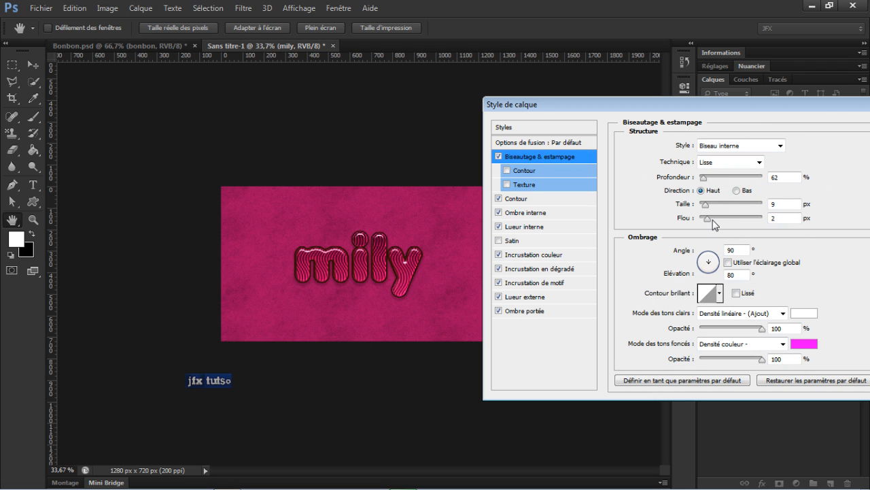
pyautogui.moveTo(705, 204); pyautogui.dragTo(704, 205)
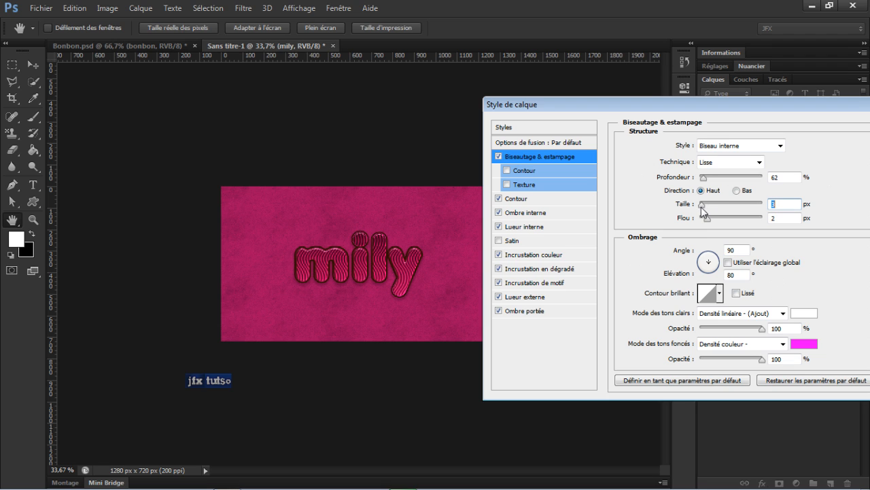
pyautogui.moveTo(702, 205); pyautogui.dragTo(720, 217)
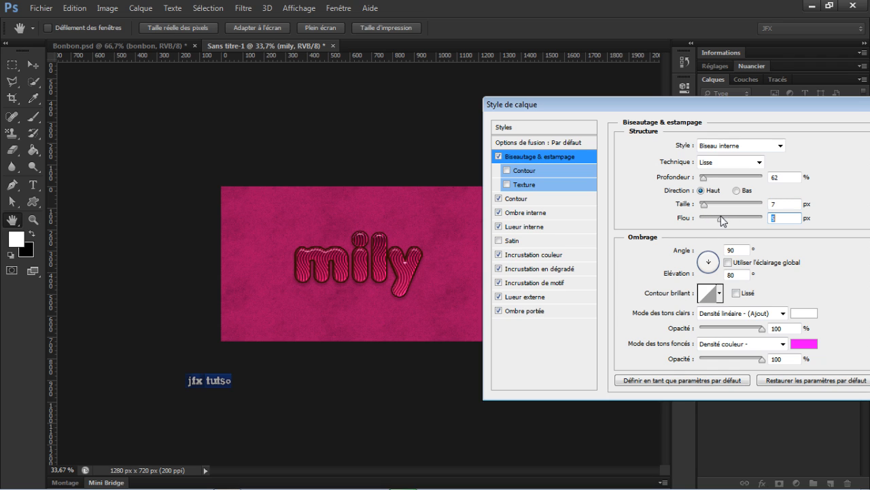
pyautogui.moveTo(798, 99); pyautogui.dragTo(661, 106)
pyautogui.press('Return')
pyautogui.scroll(10, 411, 294)
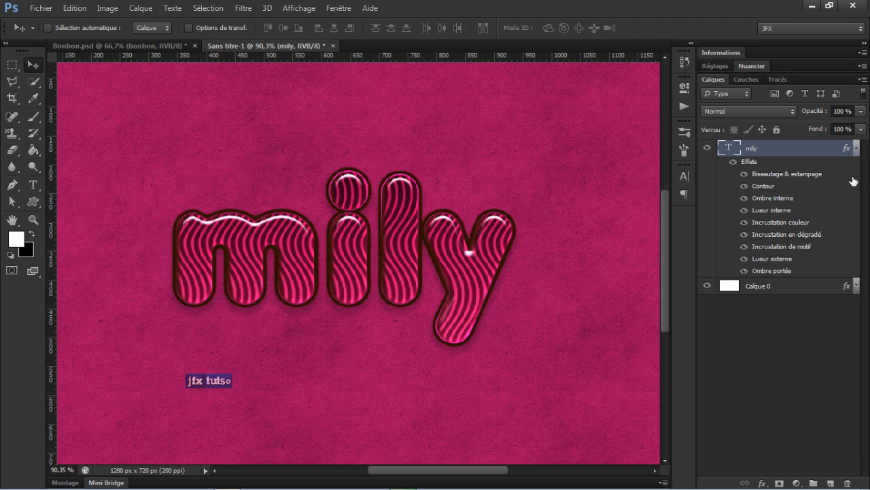
pyautogui.rightClick(824, 151)
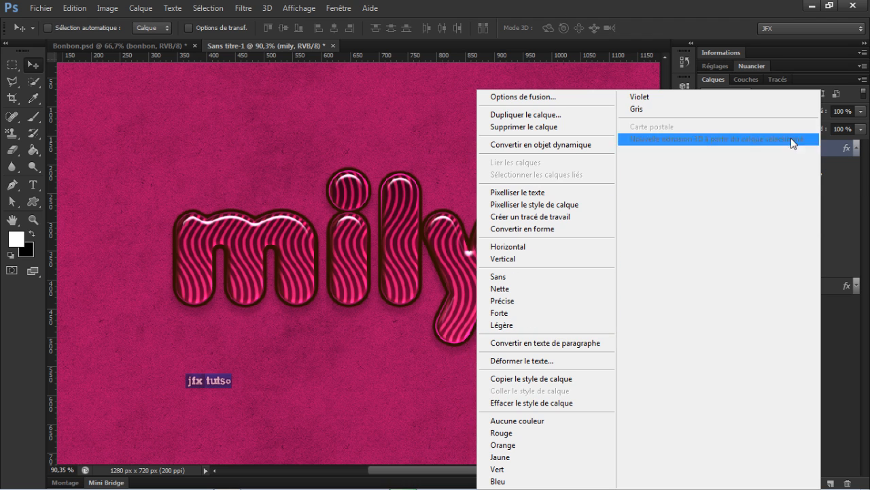
pyautogui.click(847, 345)
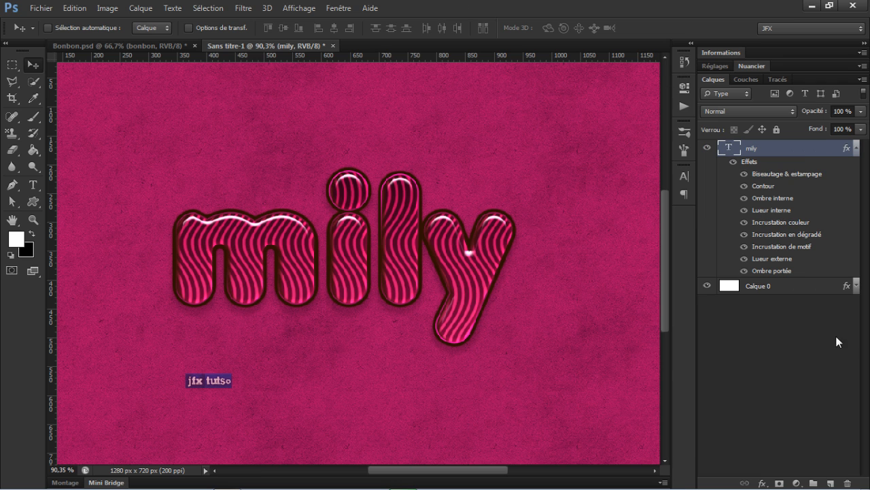
pyautogui.scroll(-5, 492, 312)
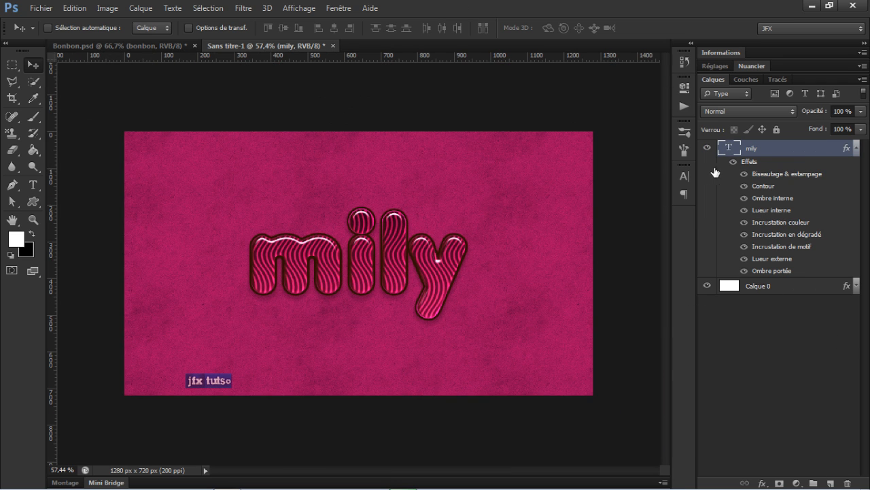
# - Collapse the mily layer's effects and run the rotate script repeatedly to produce rotated copies of the text
pyautogui.click(857, 151)
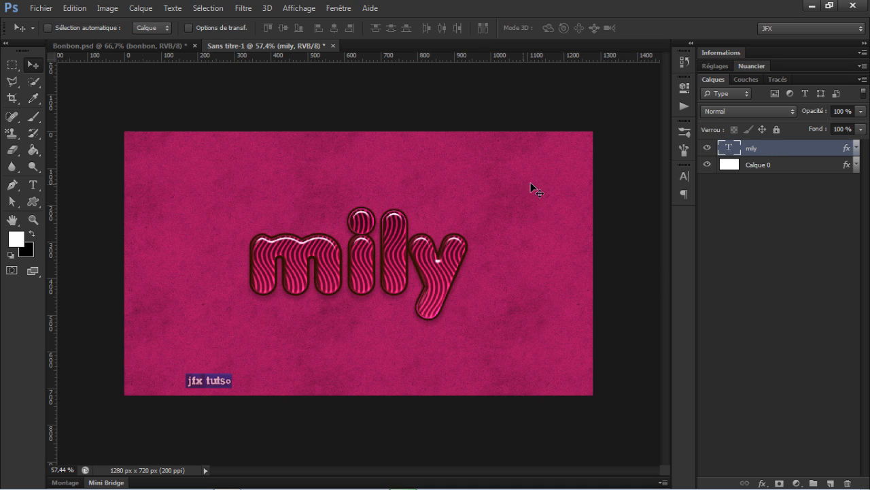
pyautogui.click(682, 108)
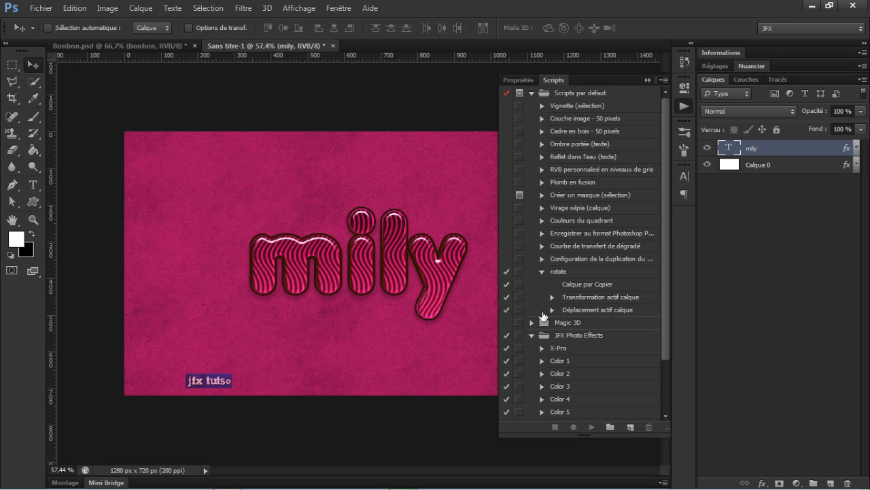
pyautogui.click(542, 272)
pyautogui.click(565, 272)
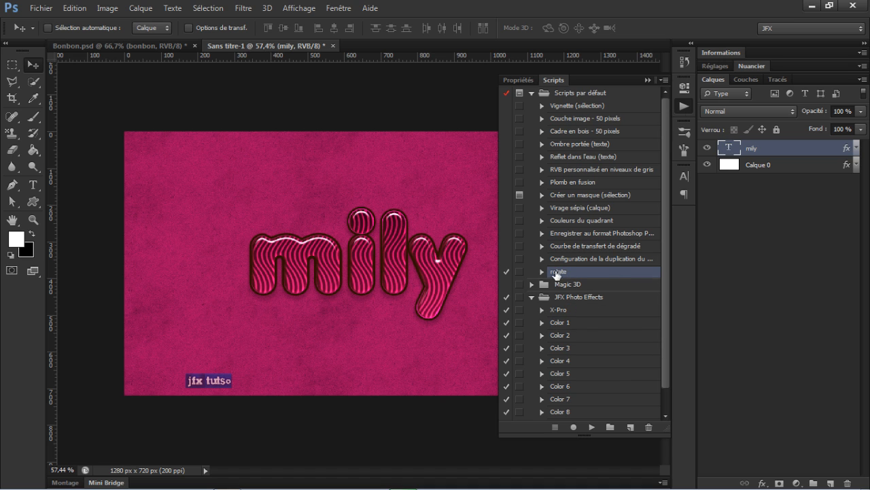
pyautogui.click(592, 427)
pyautogui.click(593, 427)
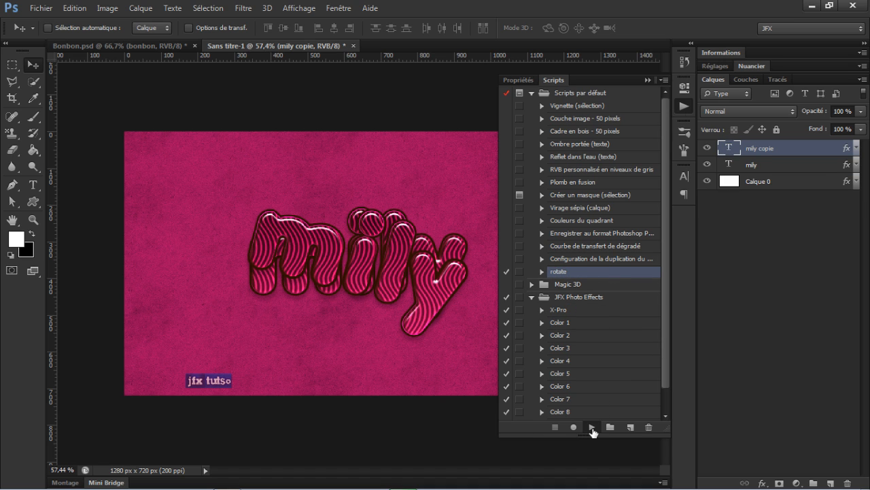
pyautogui.click(592, 427)
pyautogui.click(592, 427)
pyautogui.click(592, 427)
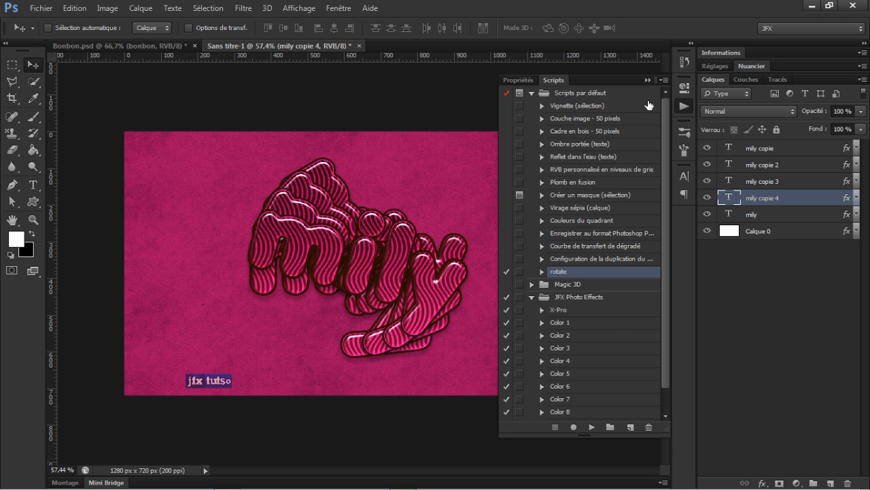
# - Undo the rotate script runs until only the first rotated copy of the mily text remains
pyautogui.hotkey('ctrl', 'alt', 'z')
pyautogui.hotkey('ctrl', 'alt', 'z')
pyautogui.hotkey('ctrl', 'alt', 'z')
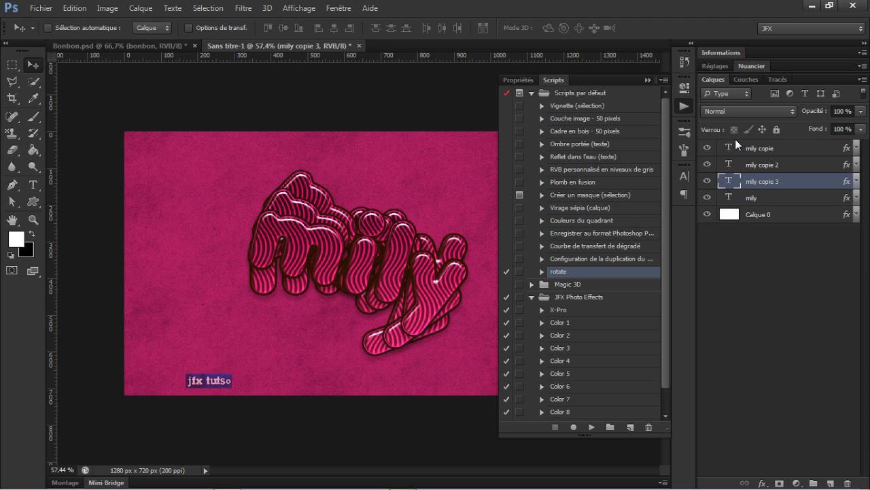
pyautogui.hotkey('ctrl', 'alt', 'z')
pyautogui.hotkey('ctrl', 'alt', 'z')
pyautogui.hotkey('ctrl', 'alt', 'z')
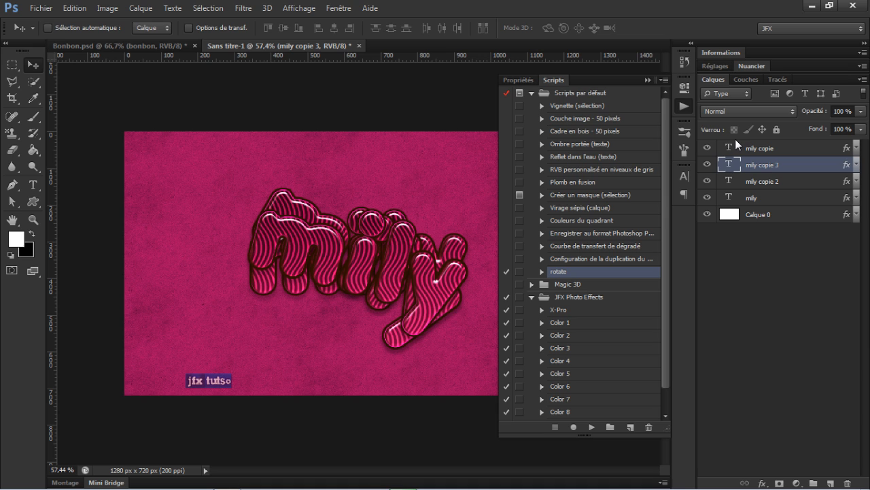
pyautogui.hotkey('ctrl', 'alt', 'z')
pyautogui.hotkey('ctrl', 'alt', 'z')
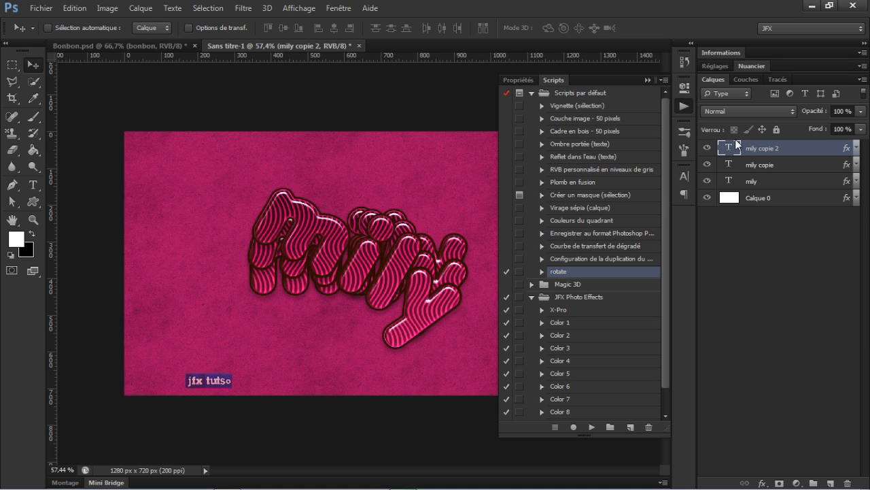
pyautogui.hotkey('ctrl', 'alt', 'z')
pyautogui.hotkey('ctrl', 'alt', 'z')
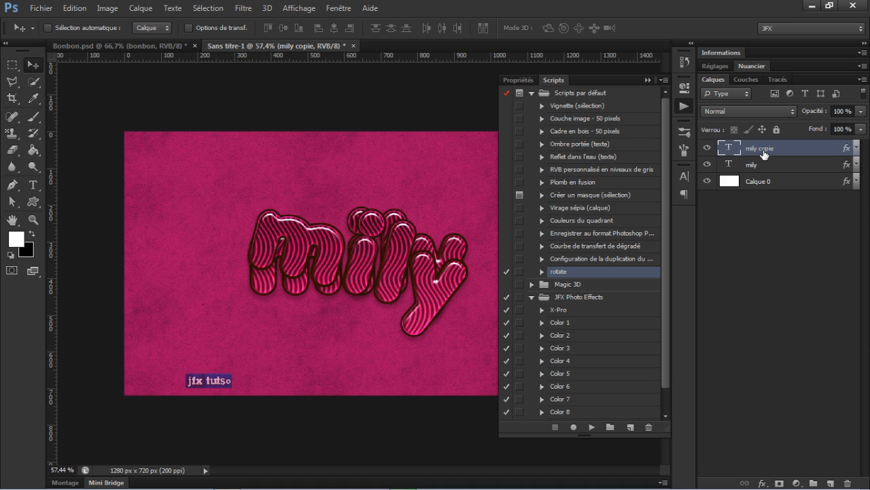
# - Try duplicating the mily copie layer beneath itself and start a free transform on the duplicate without altering it
pyautogui.hotkey('ctrl', 'shift', 'z')
pyautogui.hotkey('ctrl', 'shift', 'z')
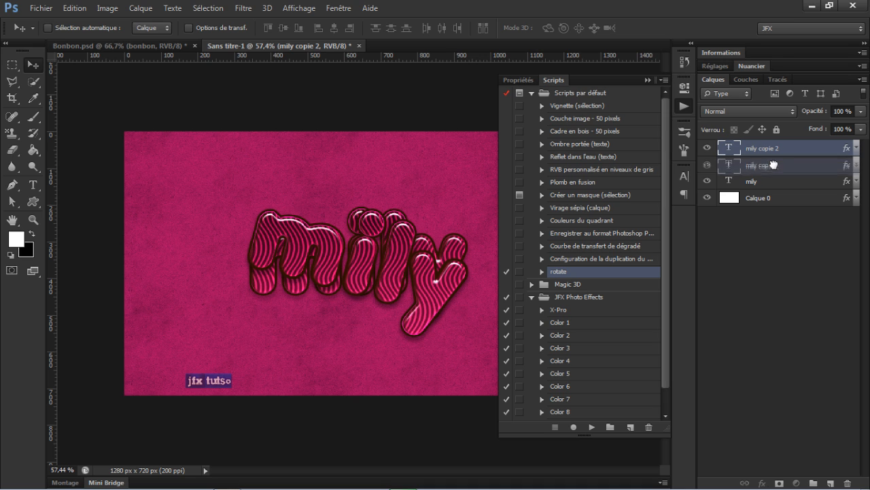
pyautogui.hotkey('ctrl', 'shift', 'z')
pyautogui.click(648, 80)
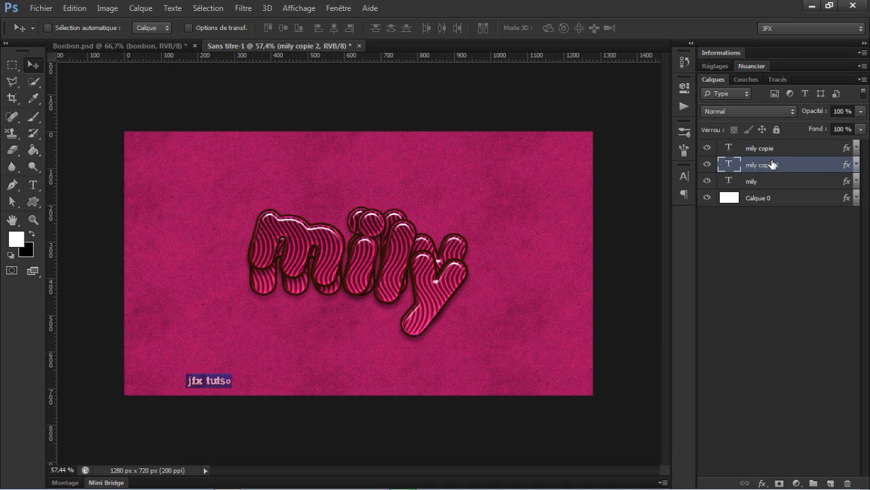
pyautogui.hotkey('ctrl', 't')
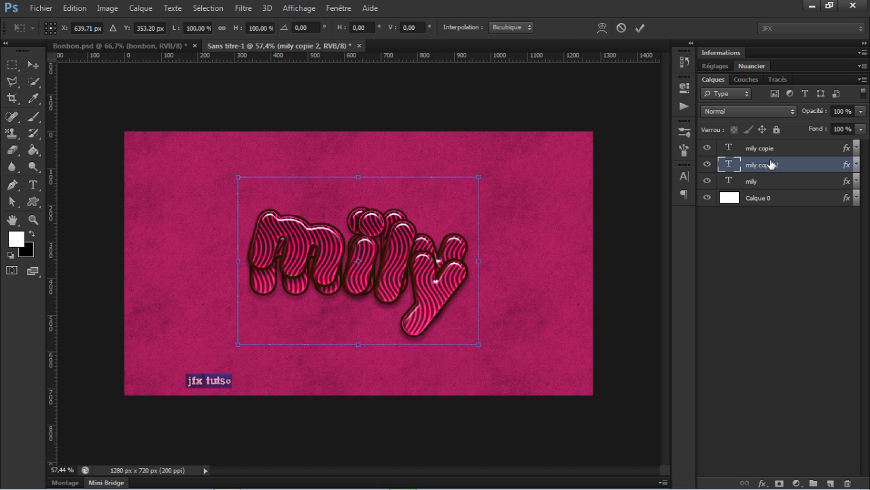
pyautogui.press('Return')
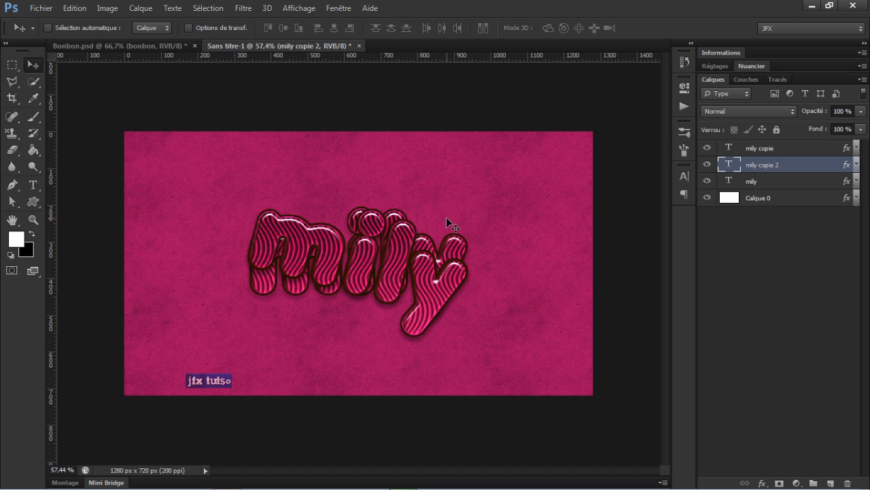
# - Delete the mily copie 2 and mily copie layers, keeping the original mily text
pyautogui.press('Delete')
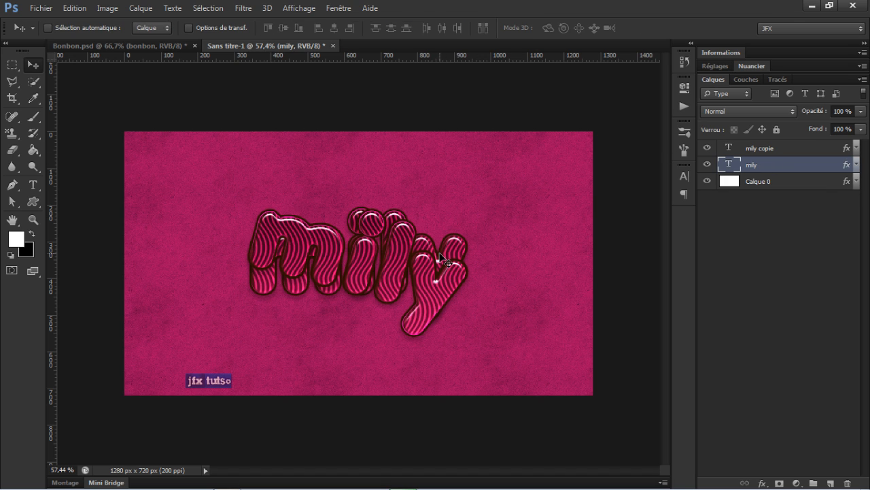
pyautogui.click(773, 151)
pyautogui.press('Delete')
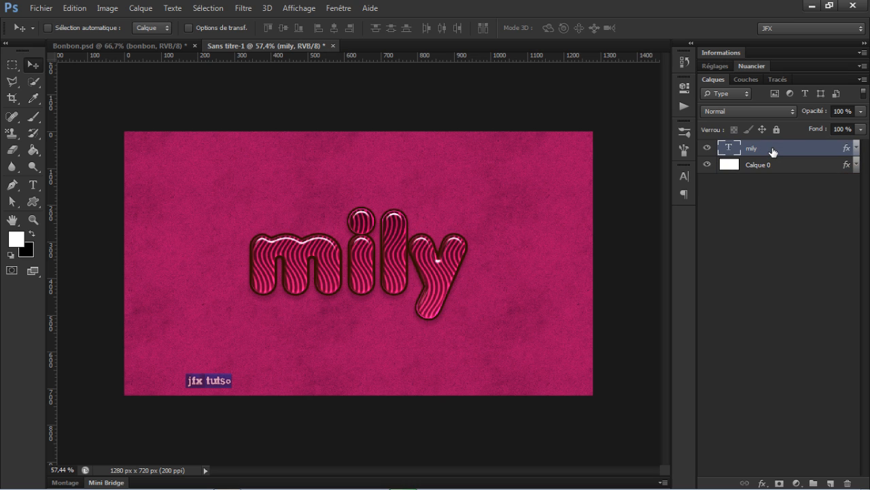
# - Duplicate the mily text layer with a 15° rotation and place the copy beneath the original layer
pyautogui.hotkey('ctrl', 'j')
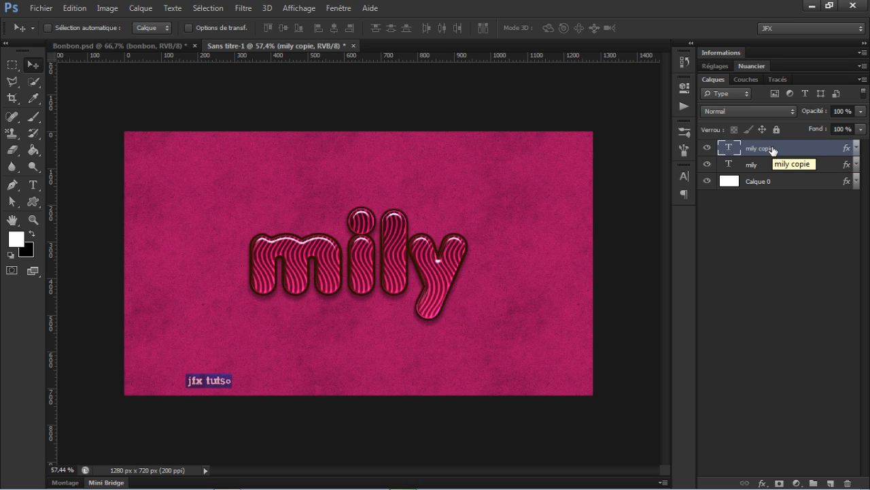
pyautogui.hotkey('ctrl', 't')
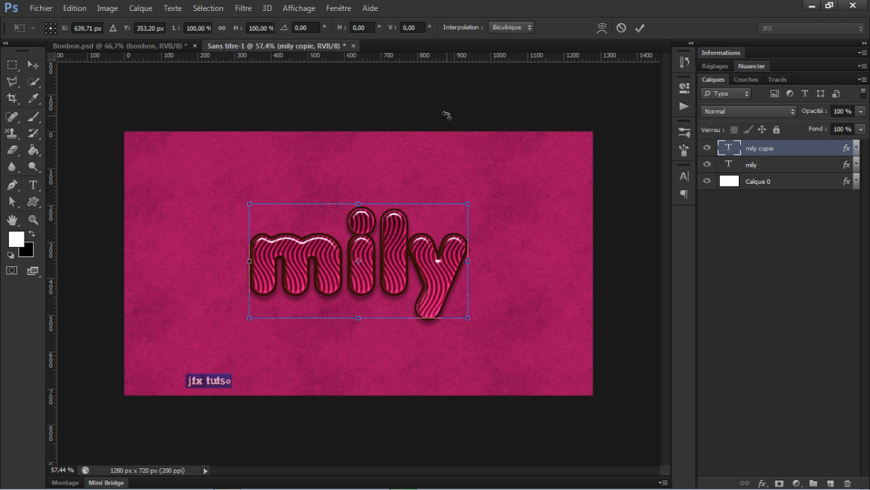
pyautogui.click(300, 26)
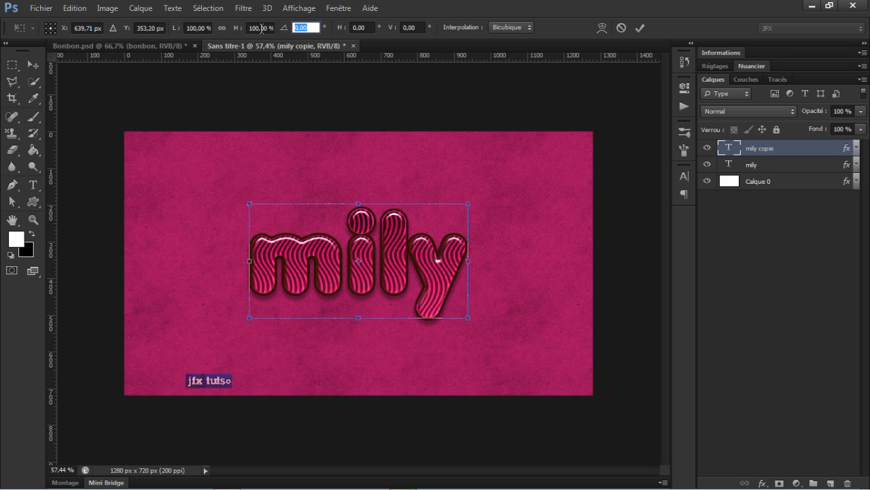
pyautogui.write('15')
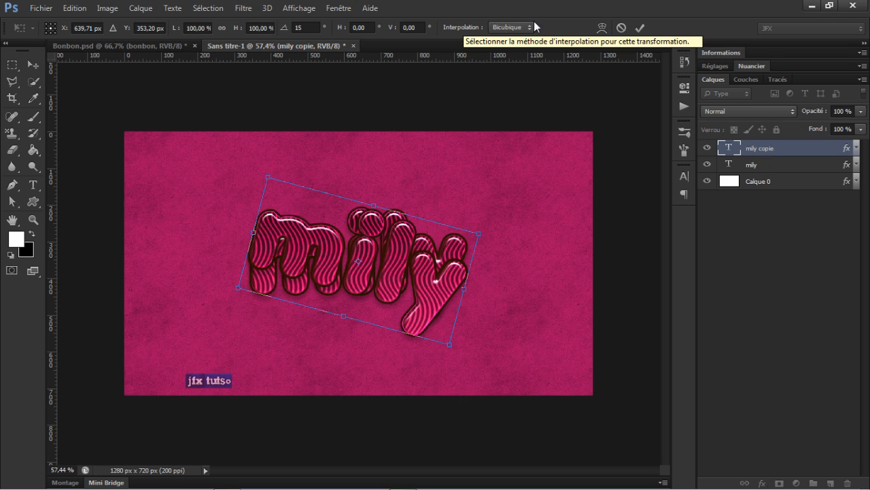
pyautogui.click(638, 28)
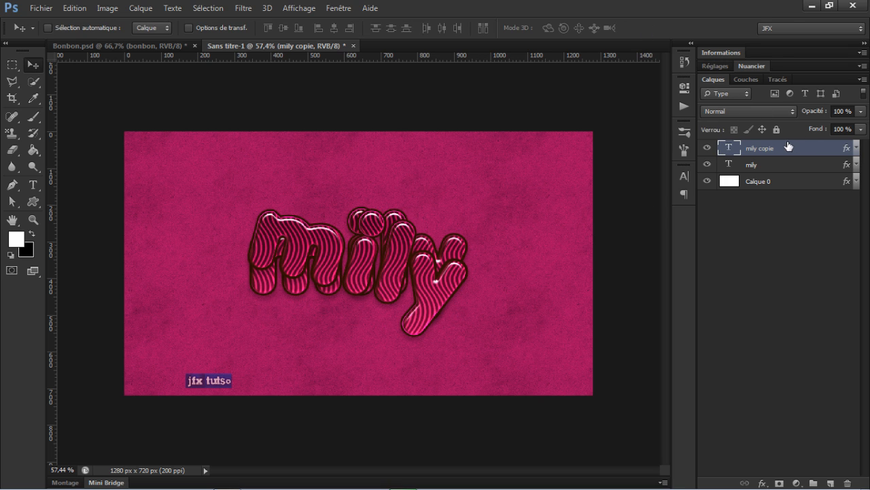
pyautogui.moveTo(788, 146); pyautogui.dragTo(785, 170)
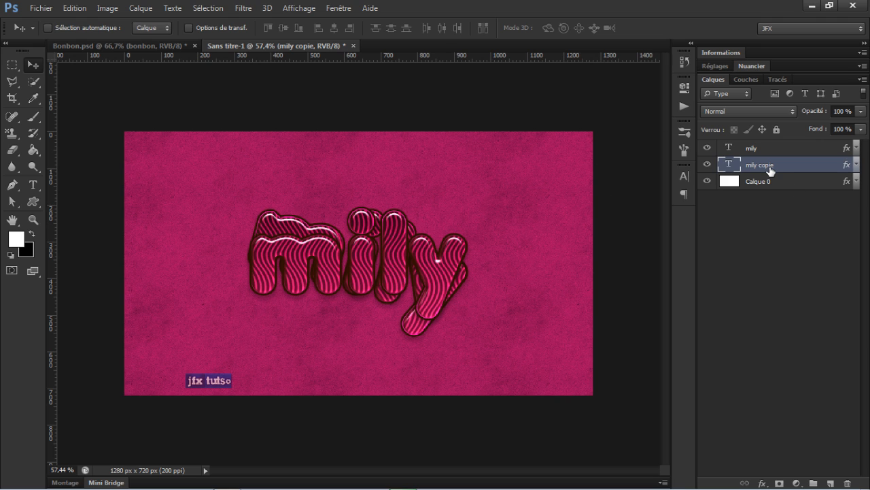
# - Duplicate the mily copie layer beneath itself and rotate the new copy by a further 15°
pyautogui.hotkey('ctrl', 'j')
pyautogui.moveTo(770, 170); pyautogui.dragTo(771, 189)
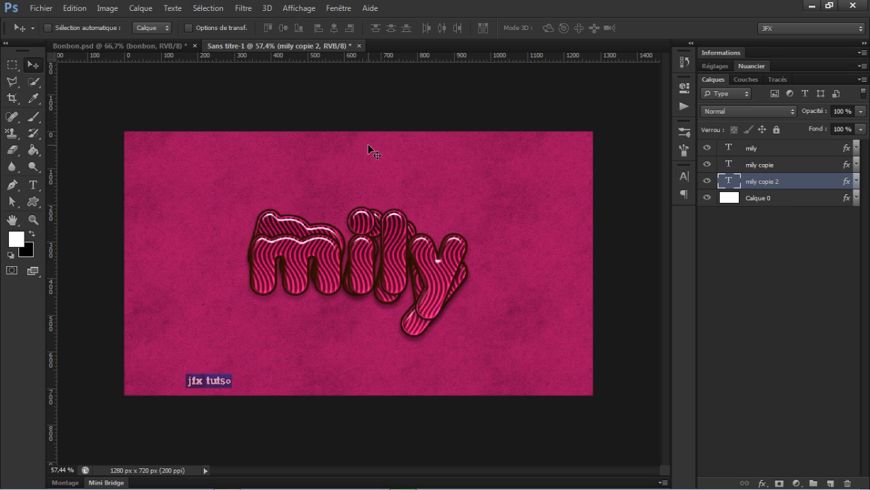
pyautogui.hotkey('ctrl', 't')
pyautogui.click(285, 30)
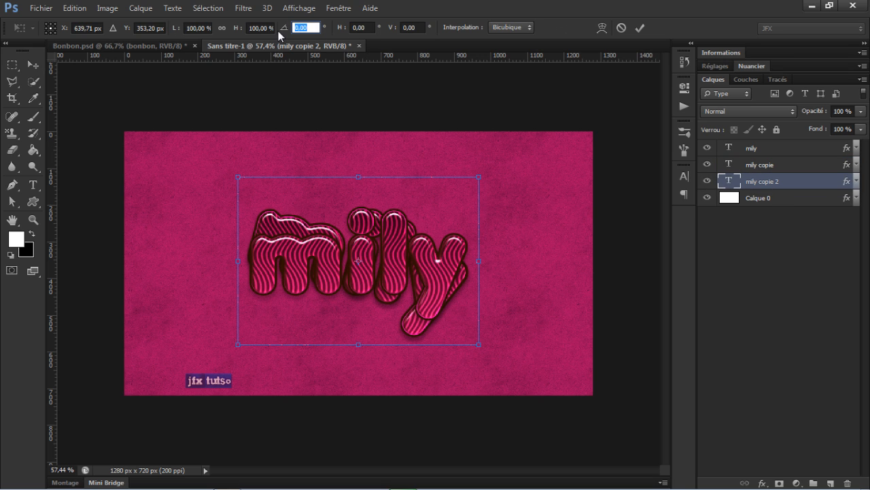
pyautogui.write('-145')
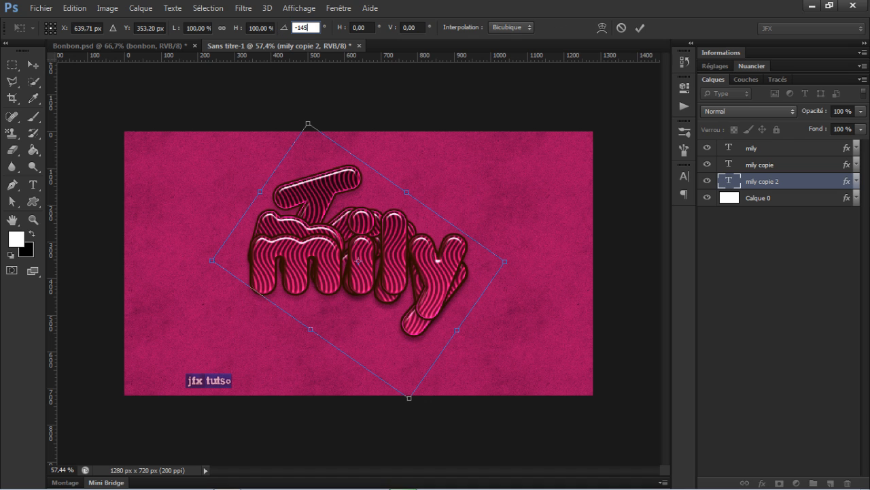
pyautogui.press('BackSpace')
pyautogui.press('BackSpace')
pyautogui.press('BackSpace')
pyautogui.press('BackSpace')
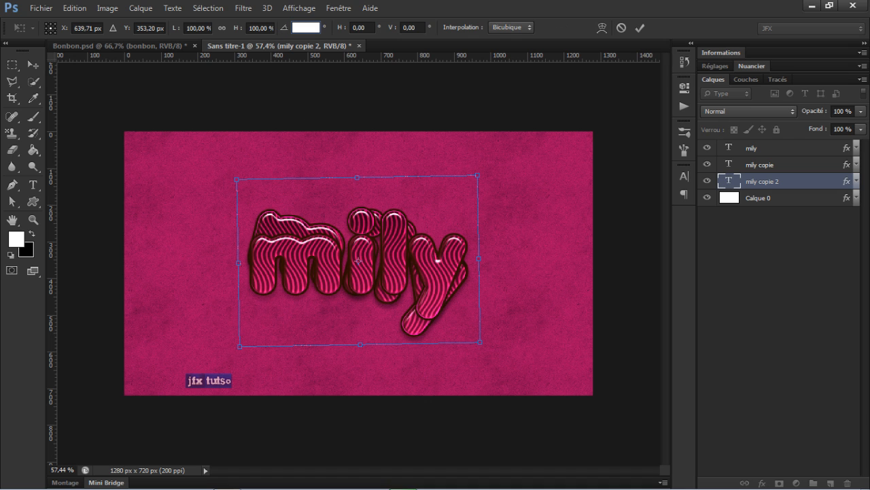
pyautogui.write('15')
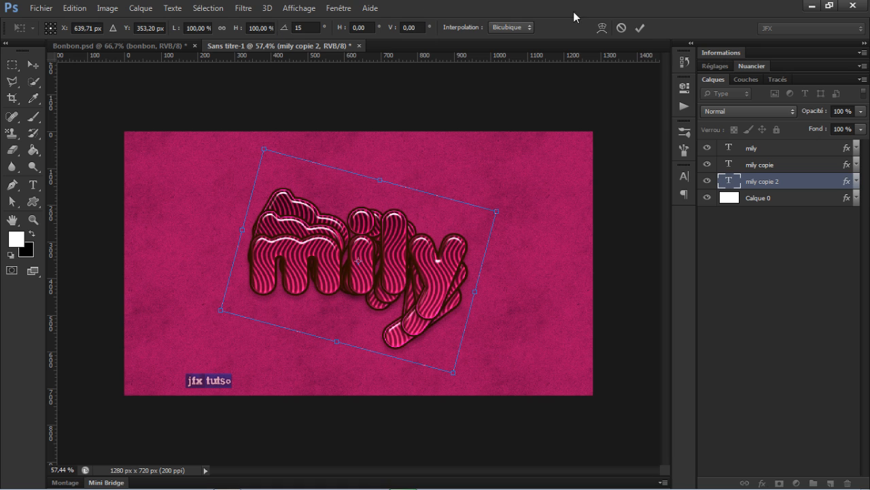
pyautogui.click(640, 28)
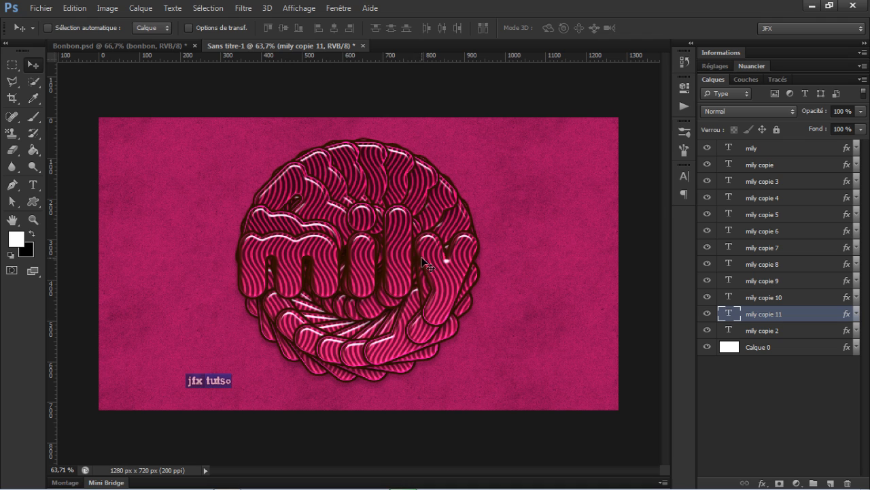
# - Select the mily text layer with all its rotated copies and convert them into one smart object
pyautogui.keyDown('shift'); pyautogui.click(791, 154); pyautogui.keyUp('shift')
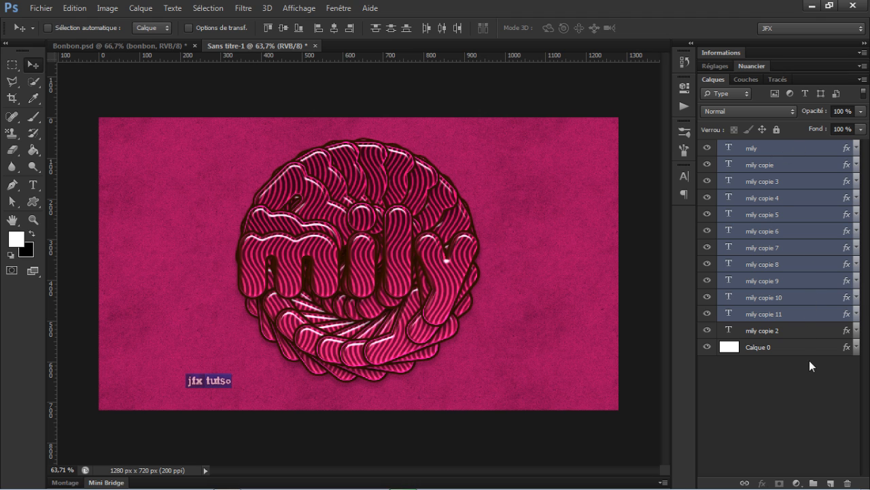
pyautogui.keyDown('shift'); pyautogui.click(797, 332); pyautogui.keyUp('shift')
pyautogui.rightClick(792, 150)
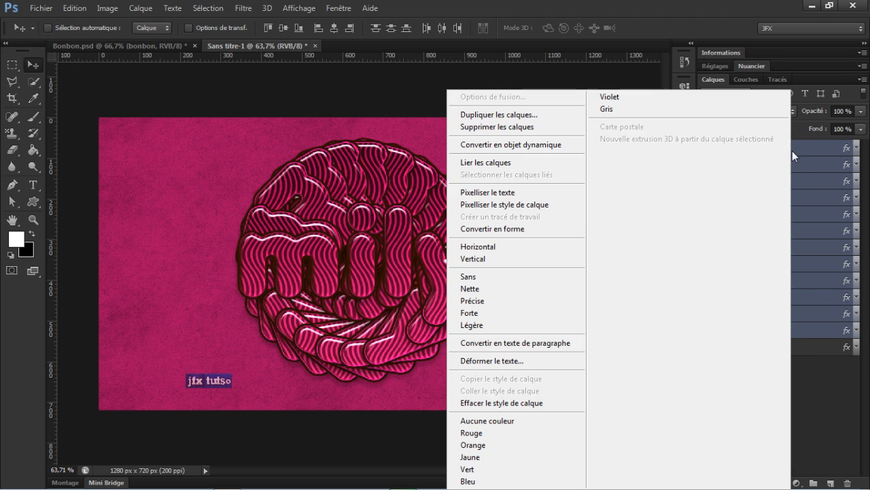
pyautogui.click(500, 145)
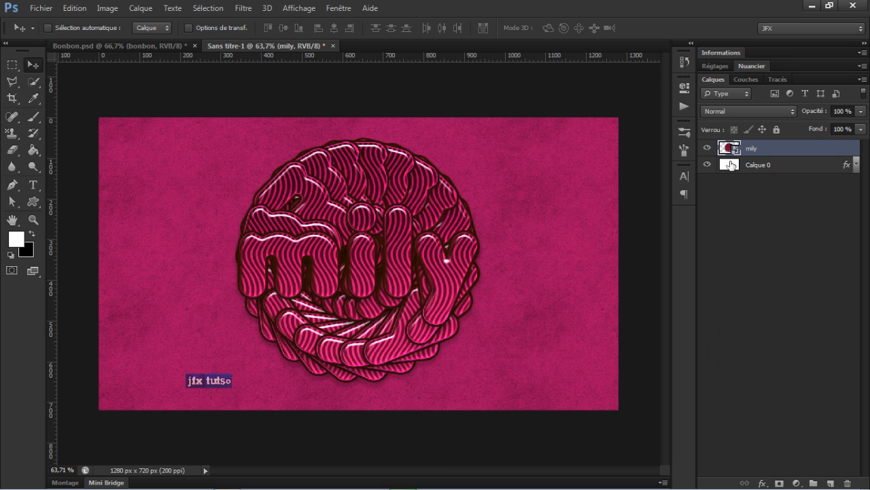
# - Open the mily smart object's contents and change the wording of its topmost mily text layer to "bou"
pyautogui.doubleClick(735, 151)
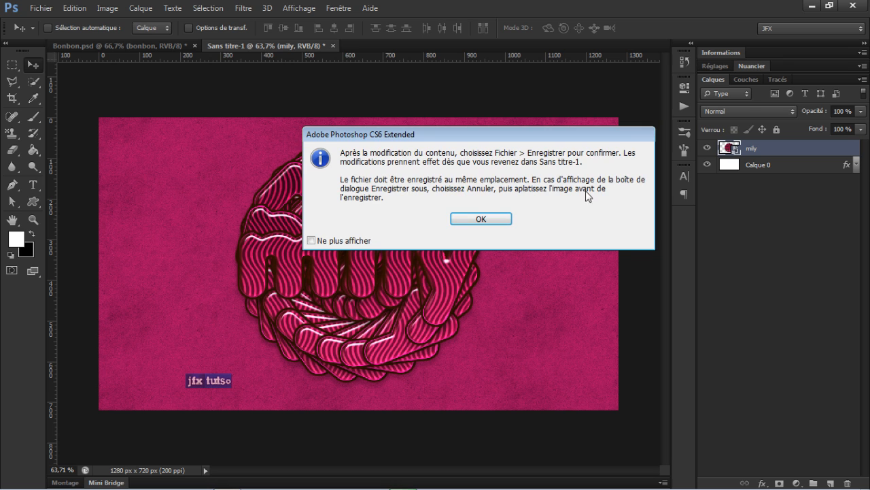
pyautogui.click(480, 219)
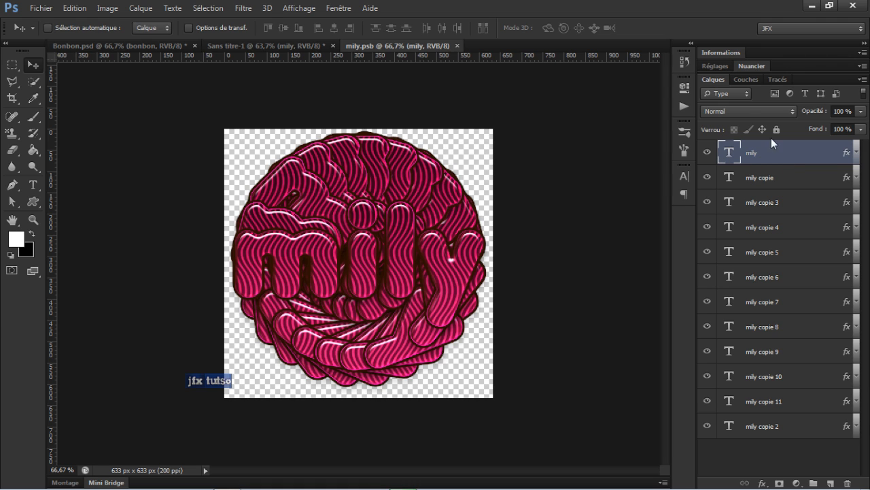
pyautogui.doubleClick(738, 159)
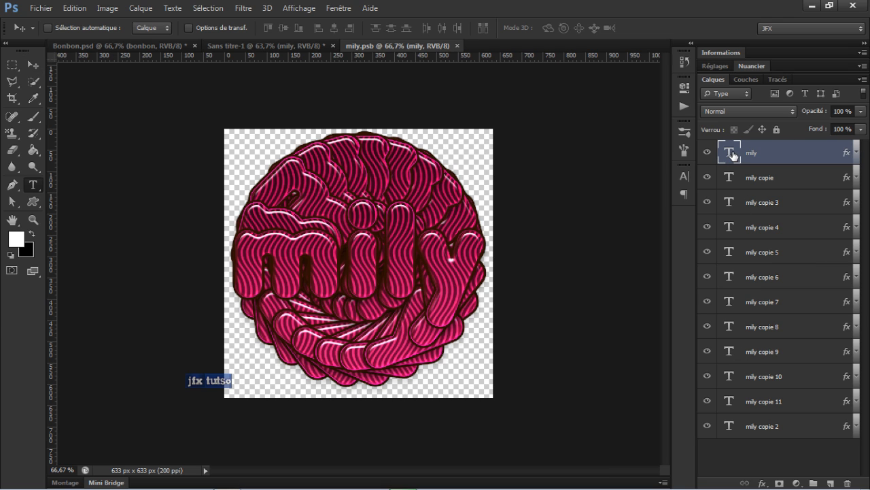
pyautogui.moveTo(229, 253); pyautogui.dragTo(512, 249)
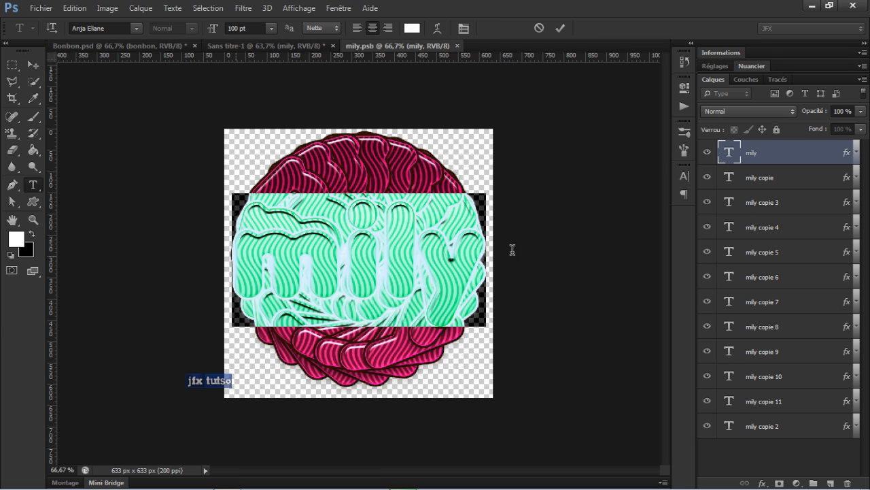
pyautogui.write('bou')
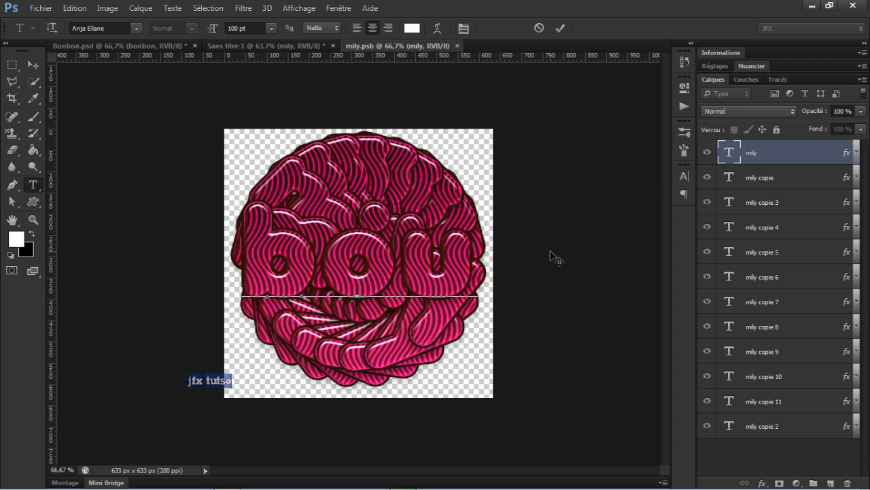
pyautogui.click(560, 28)
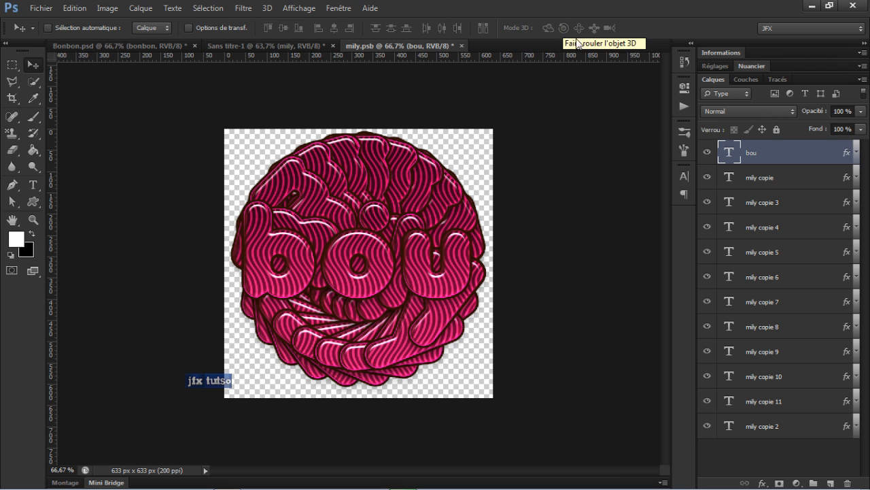
# - Close mily.psb without saving the text change
pyautogui.click(725, 181)
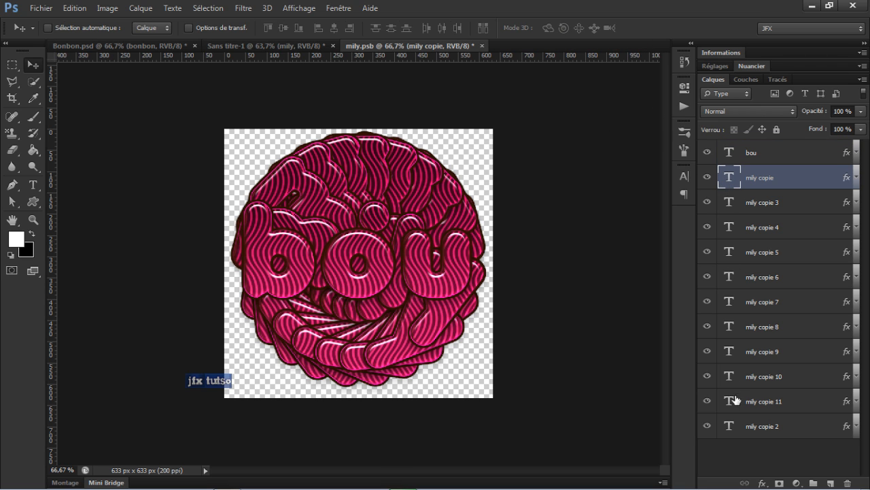
pyautogui.keyDown('shift'); pyautogui.click(729, 425); pyautogui.keyUp('shift')
pyautogui.doubleClick(729, 425)
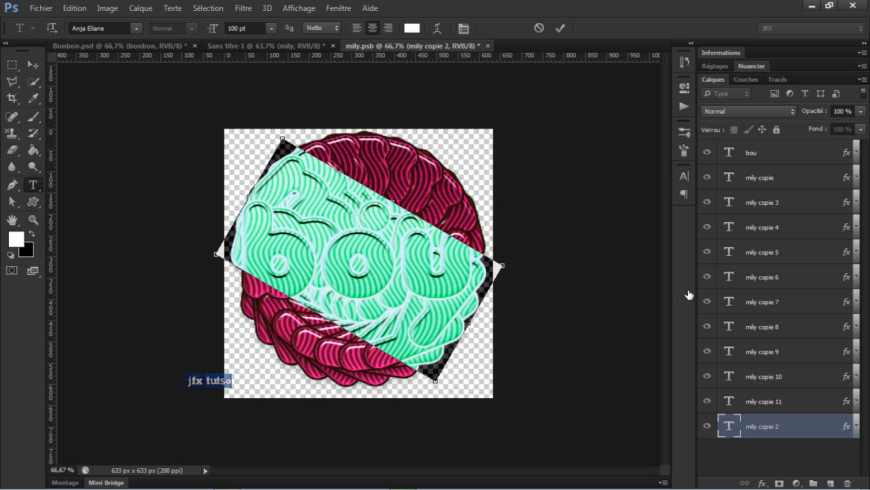
pyautogui.click(539, 28)
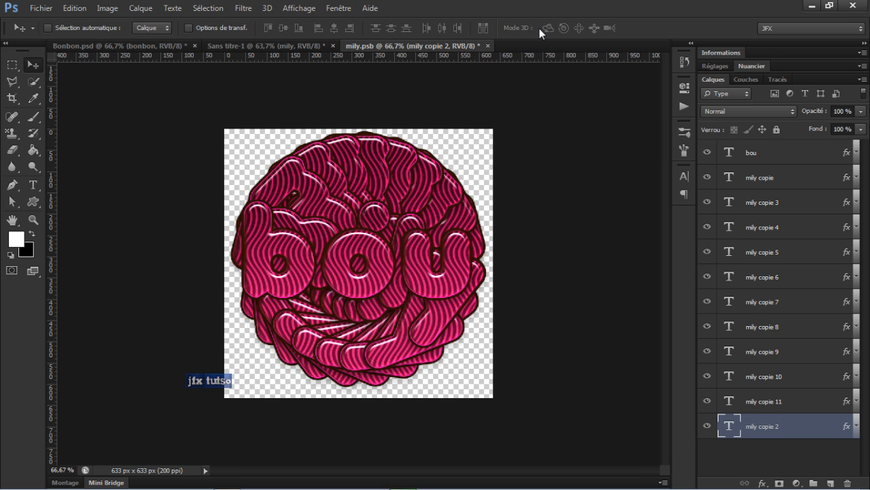
pyautogui.click(486, 46)
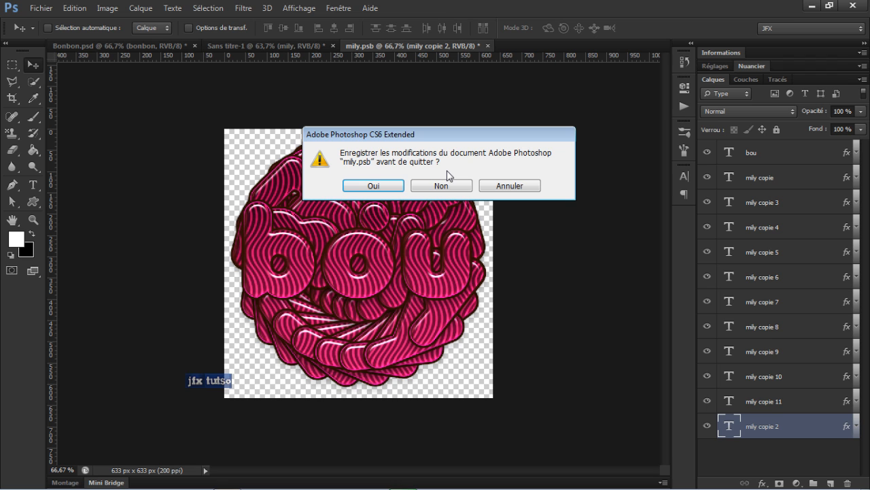
pyautogui.click(442, 187)
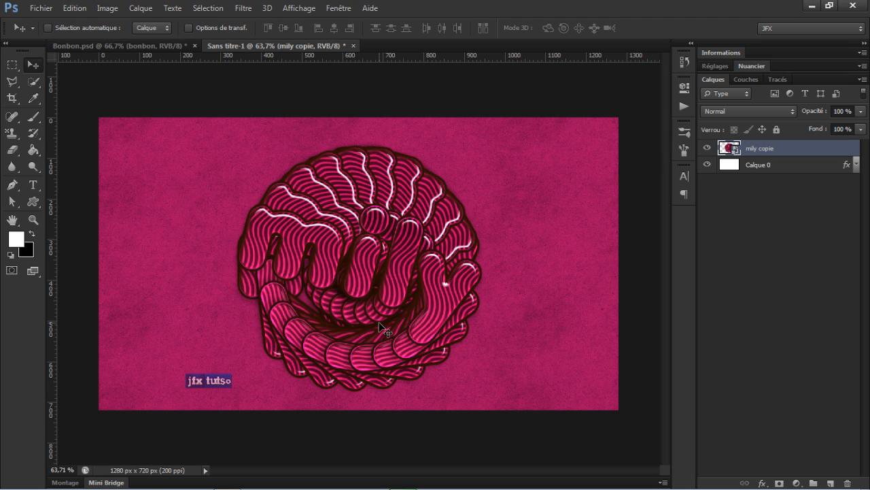
# - Open the contents of the mily copie smart object, then the nested mily smart object inside it
pyautogui.scroll(3, 383, 325)
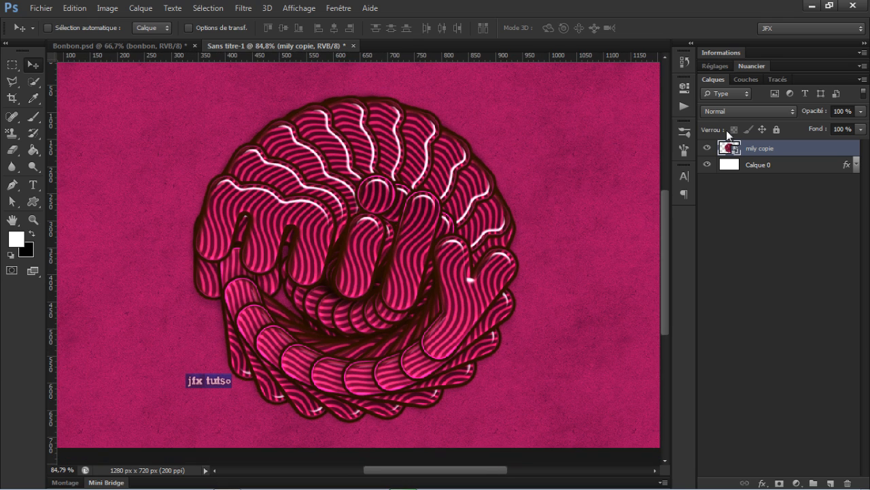
pyautogui.doubleClick(730, 148)
pyautogui.click(481, 218)
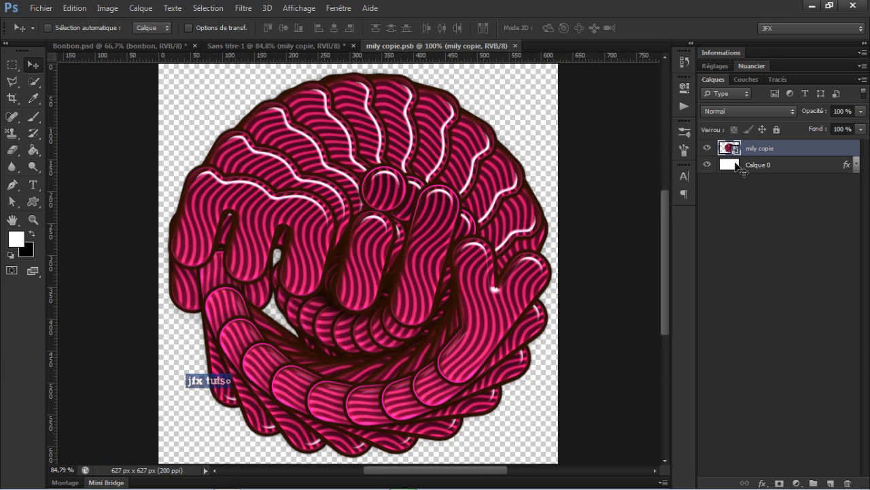
pyautogui.click(476, 219)
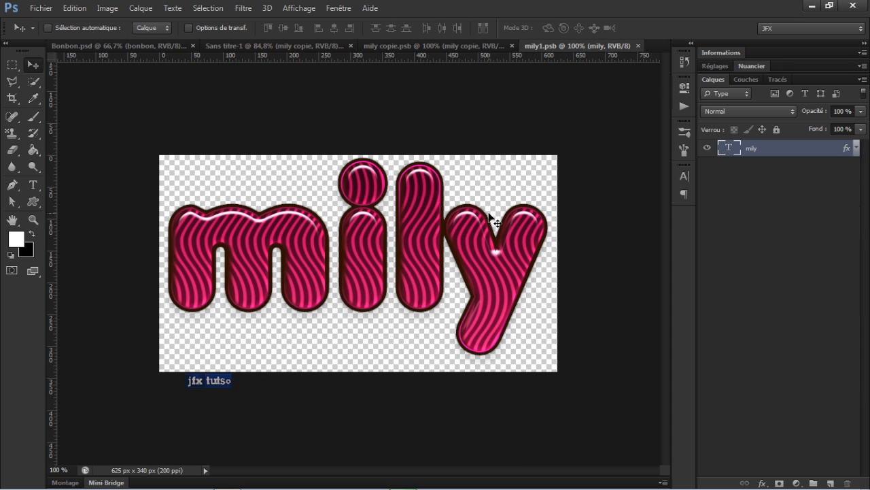
# - Replace the mily text in mily1.psb with "bou" and save the file
pyautogui.doubleClick(730, 149)
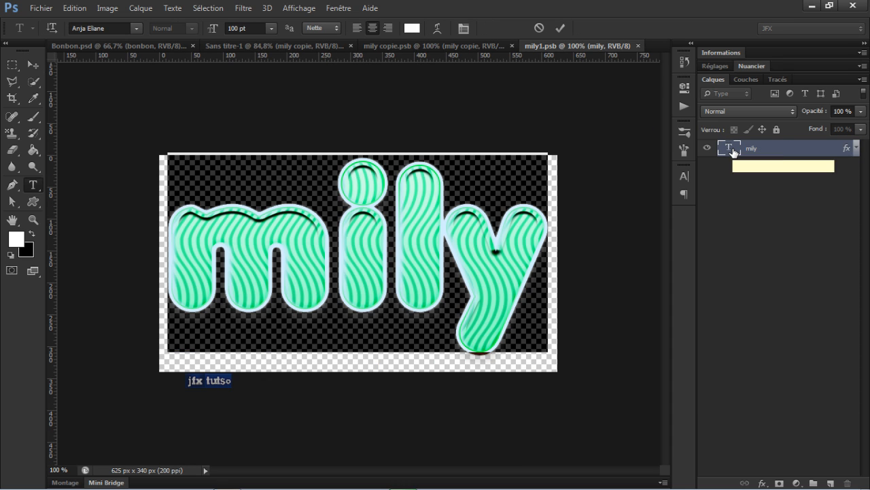
pyautogui.write('boubou')
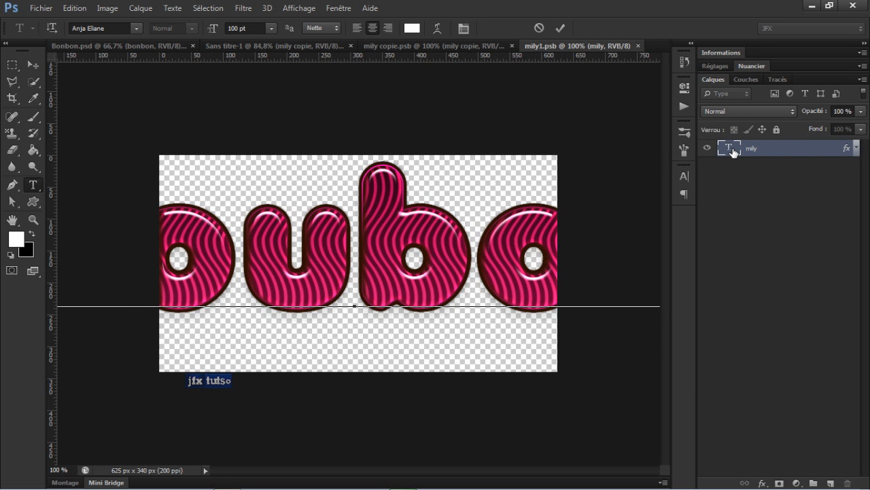
pyautogui.press('BackSpace')
pyautogui.press('BackSpace')
pyautogui.press('BackSpace')
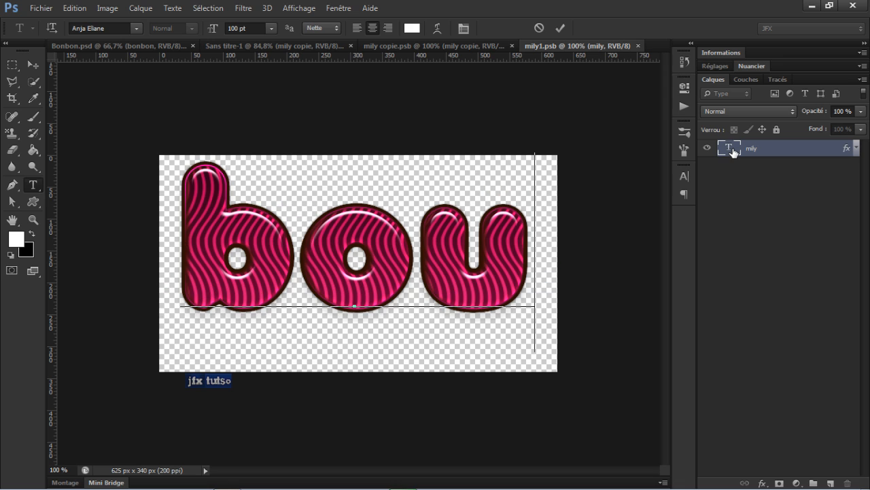
pyautogui.click(560, 28)
pyautogui.press('v')
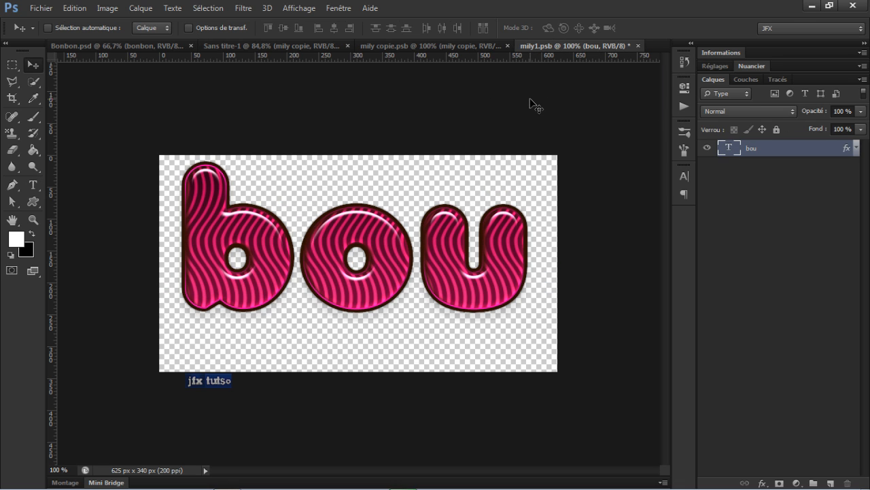
pyautogui.hotkey('ctrl', 's')
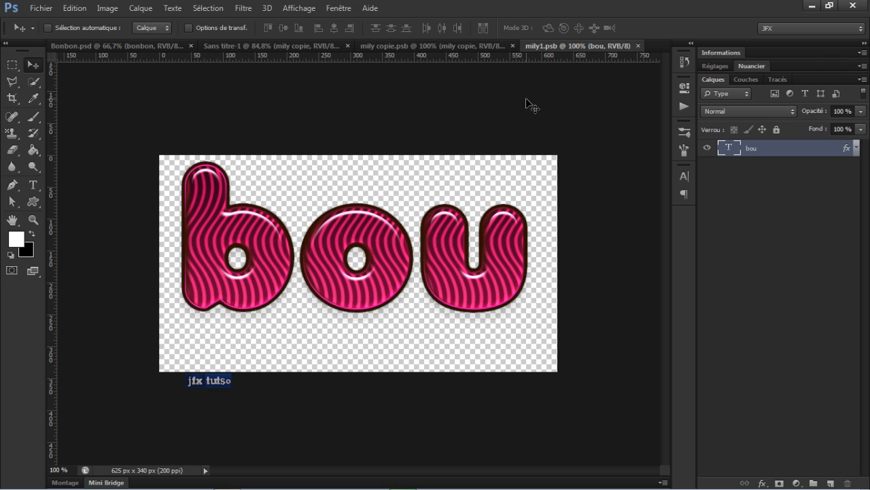
# - Close mily1.psb, save the updated mily copie.psb, and return to the Sans titre-1 document
pyautogui.click(467, 45)
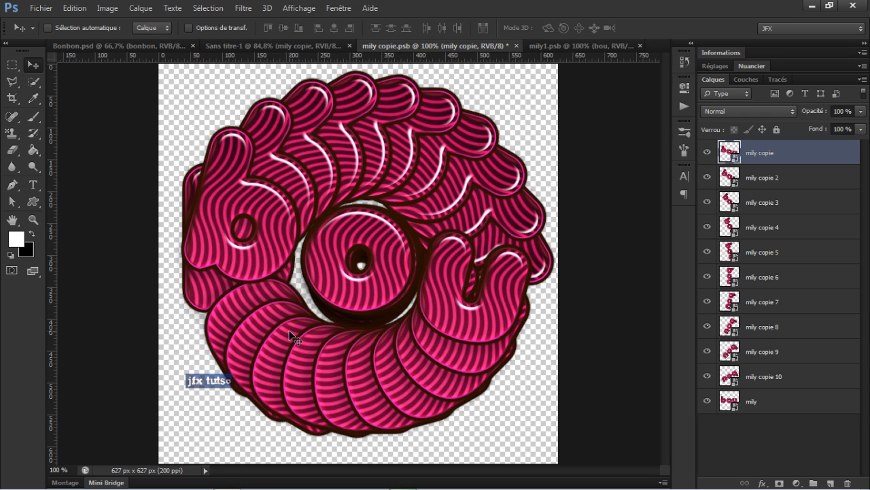
pyautogui.click(562, 46)
pyautogui.hotkey('ctrl', 'w')
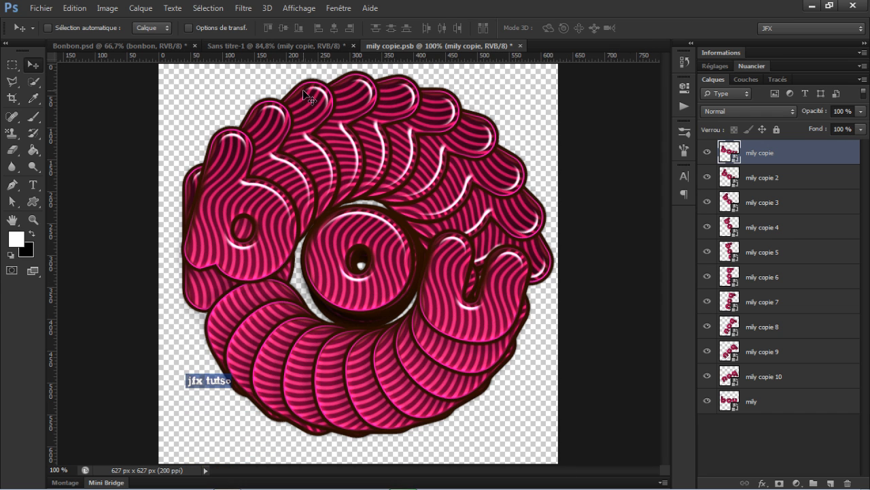
pyautogui.click(295, 47)
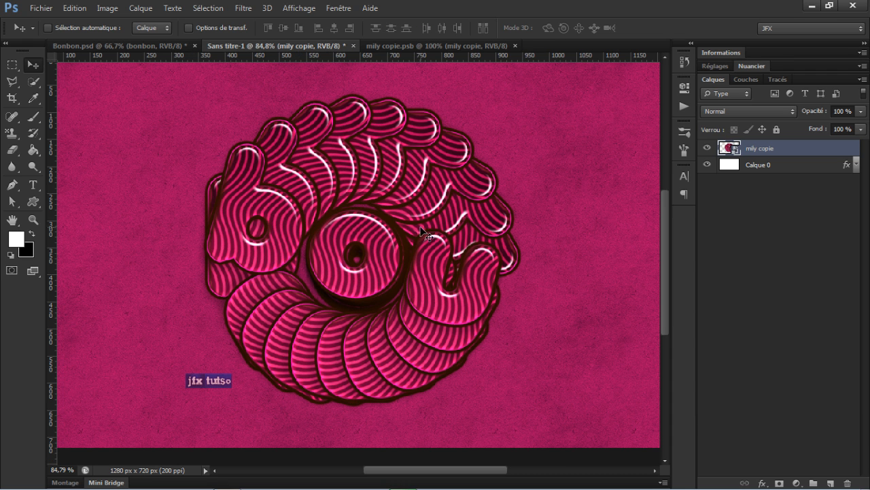
# - Apply a Surface Blur to the mily copie smart object with a 5-pixel radius and a threshold of 45
pyautogui.scroll(-3, 423, 231)
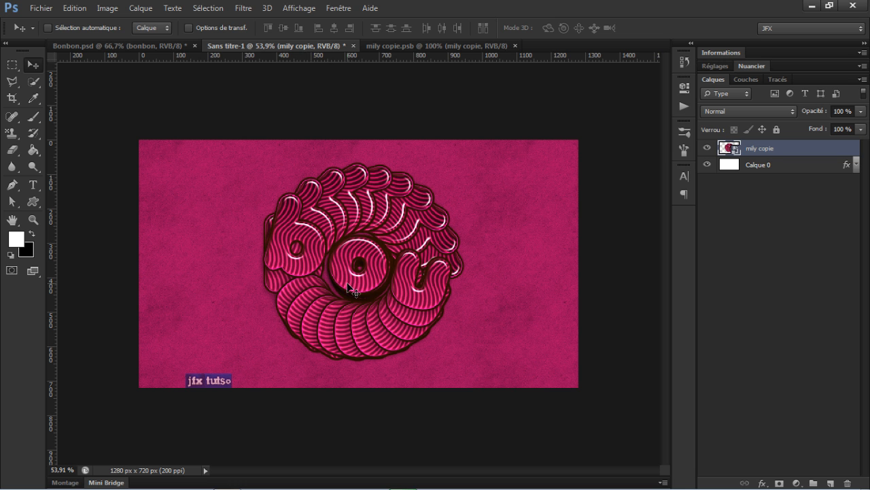
pyautogui.scroll(3, 346, 282)
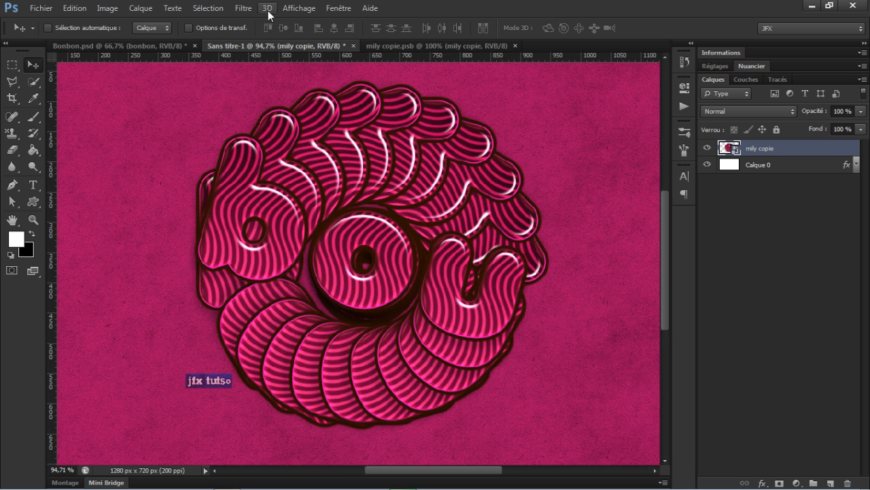
pyautogui.click(238, 8)
pyautogui.moveTo(275, 148)
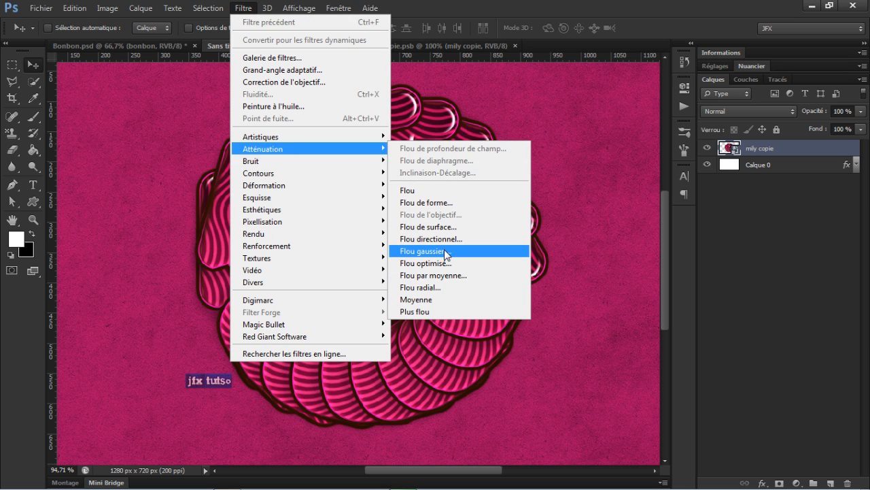
pyautogui.click(449, 226)
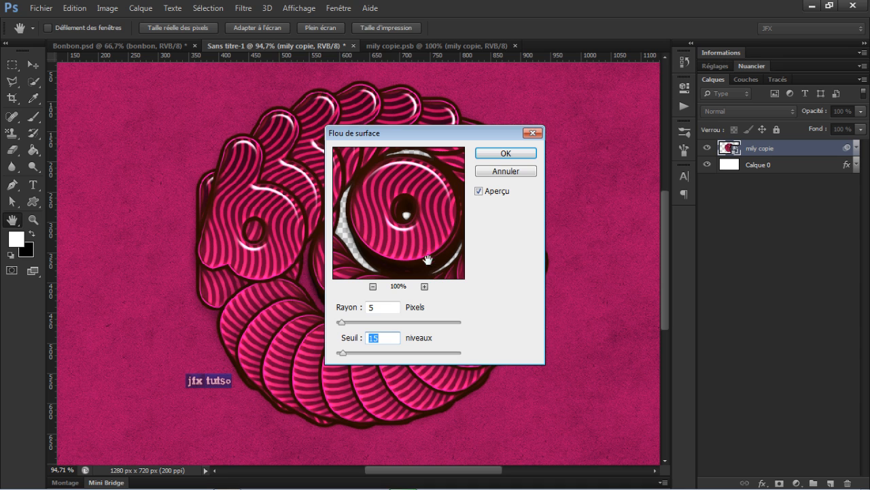
pyautogui.click(372, 286)
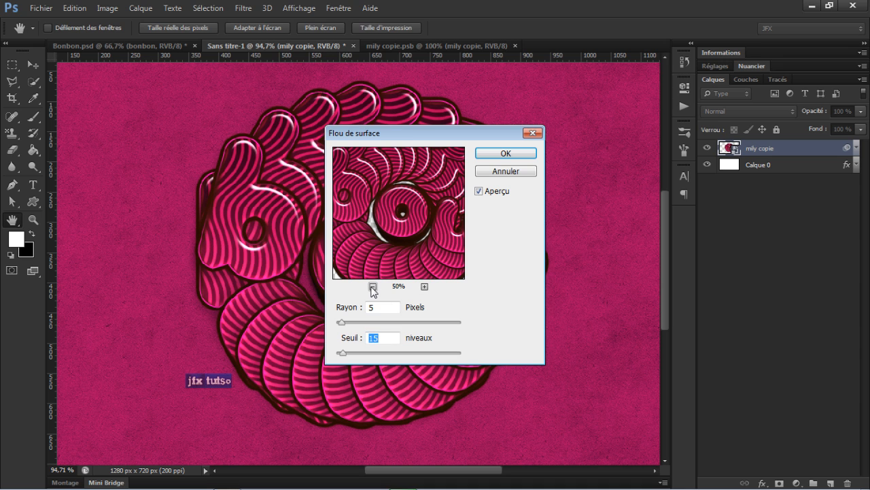
pyautogui.click(372, 286)
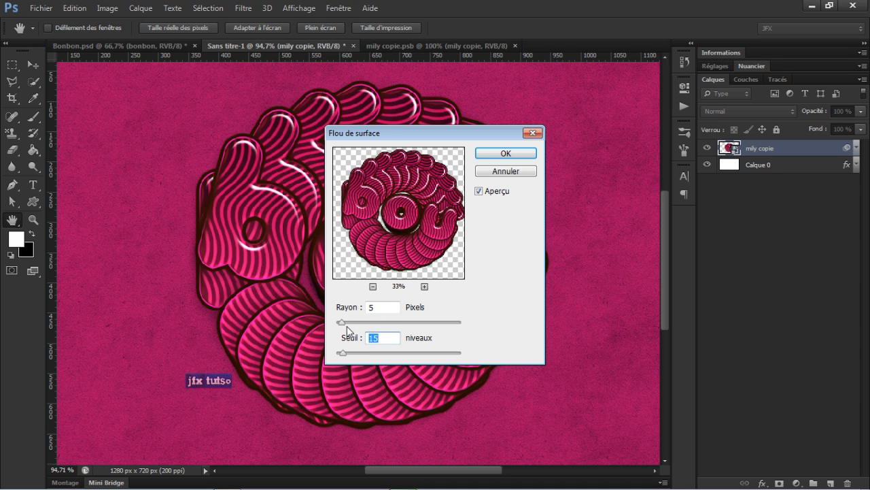
pyautogui.moveTo(348, 337)
pyautogui.mouseDown()
pyautogui.moveTo(370, 335)
pyautogui.moveTo(345, 342)
pyautogui.moveTo(353, 338)
pyautogui.mouseUp()
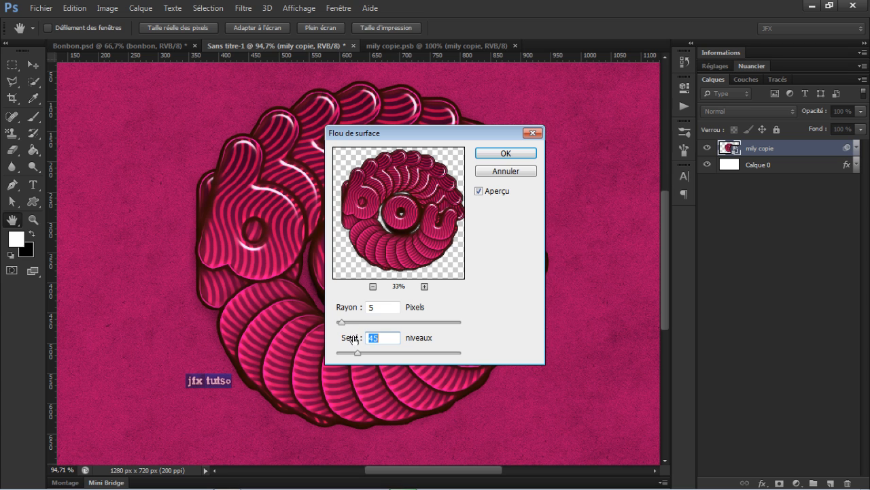
pyautogui.click(503, 153)
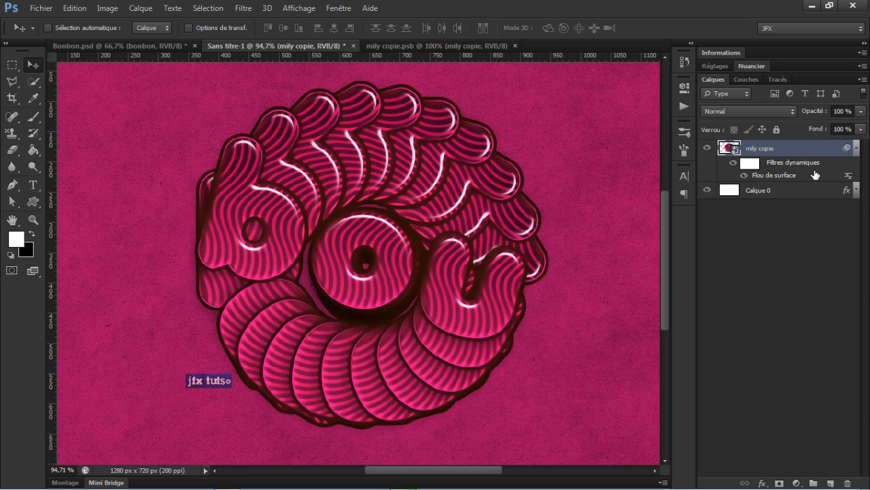
# - Paint black on the smart filter mask over the candy letters, raising the brush opacity to 49%, to reduce the blur there
pyautogui.click(750, 165)
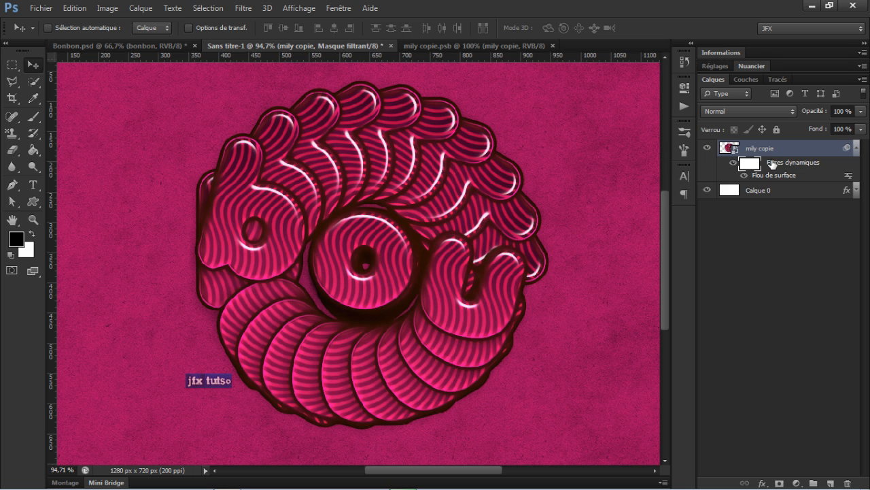
pyautogui.press('b')
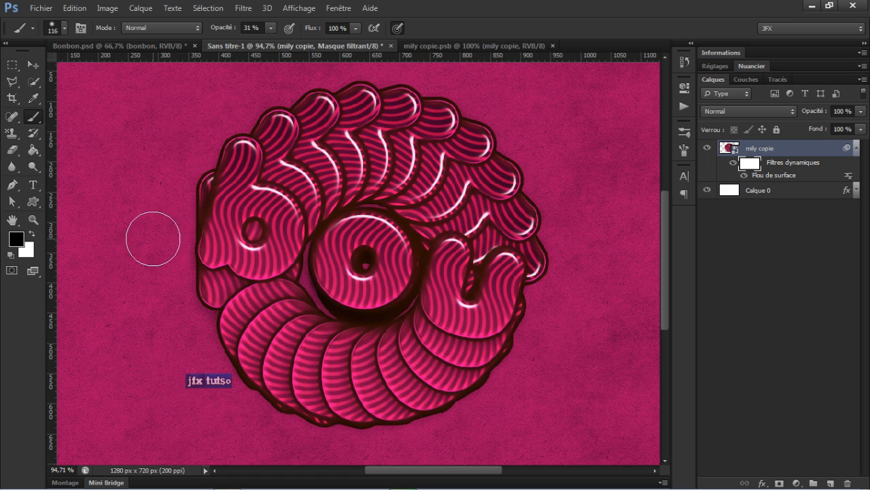
pyautogui.moveTo(250, 233)
pyautogui.mouseDown()
pyautogui.moveTo(368, 181)
pyautogui.moveTo(293, 198)
pyautogui.moveTo(268, 218)
pyautogui.moveTo(289, 183)
pyautogui.mouseUp()
pyautogui.moveTo(229, 30); pyautogui.dragTo(233, 32)
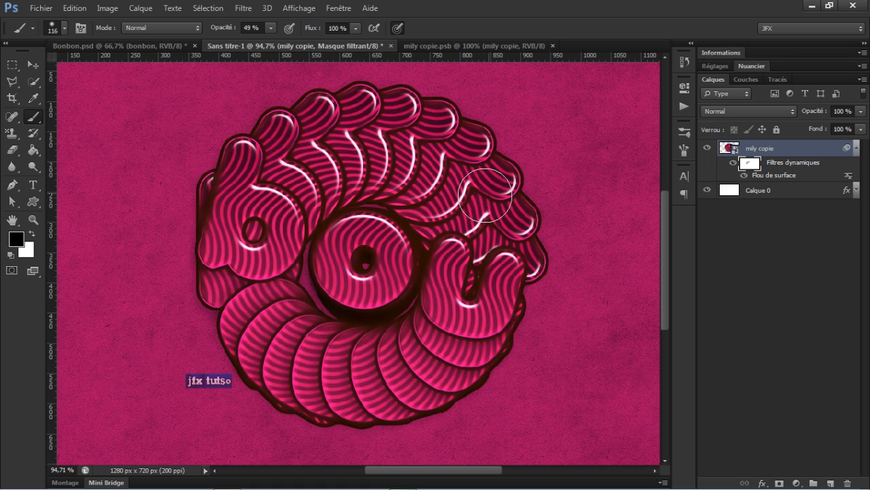
pyautogui.moveTo(306, 335); pyautogui.dragTo(421, 242)
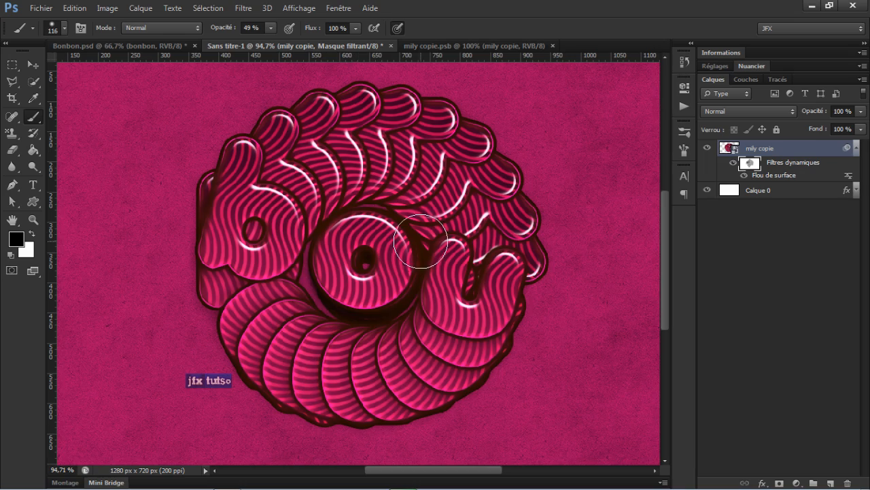
# - Examine the masked blur on the candy circle at several magnifications and compare it with the unblurred artwork in mily copie.psb
pyautogui.scroll(-5, 449, 231)
pyautogui.scroll(6, 443, 236)
pyautogui.scroll(-3, 443, 237)
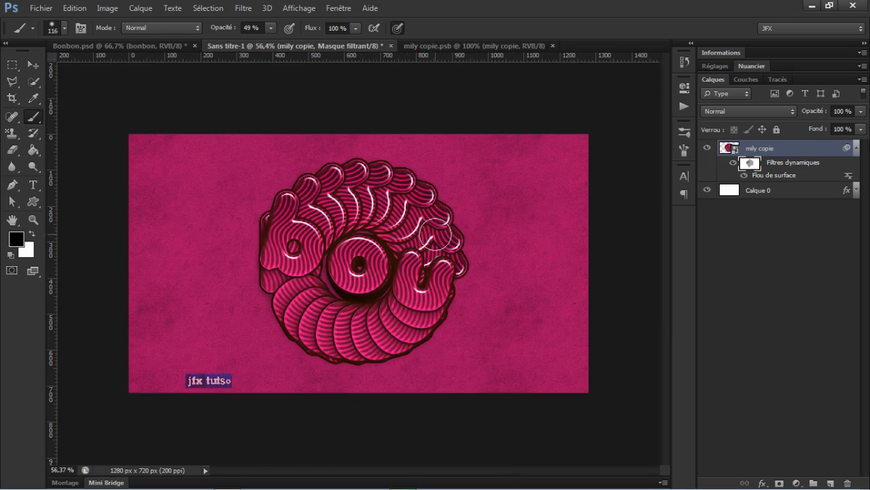
pyautogui.scroll(3, 454, 254)
pyautogui.scroll(-2, 455, 253)
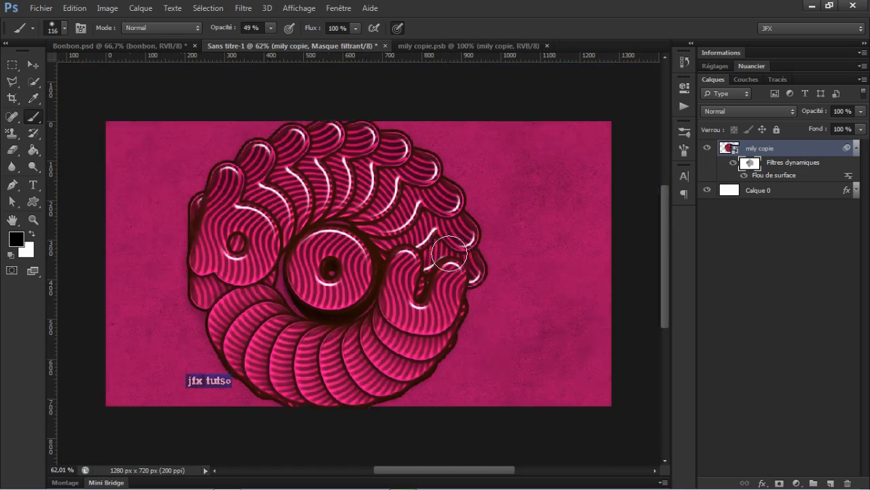
pyautogui.scroll(1, 450, 254)
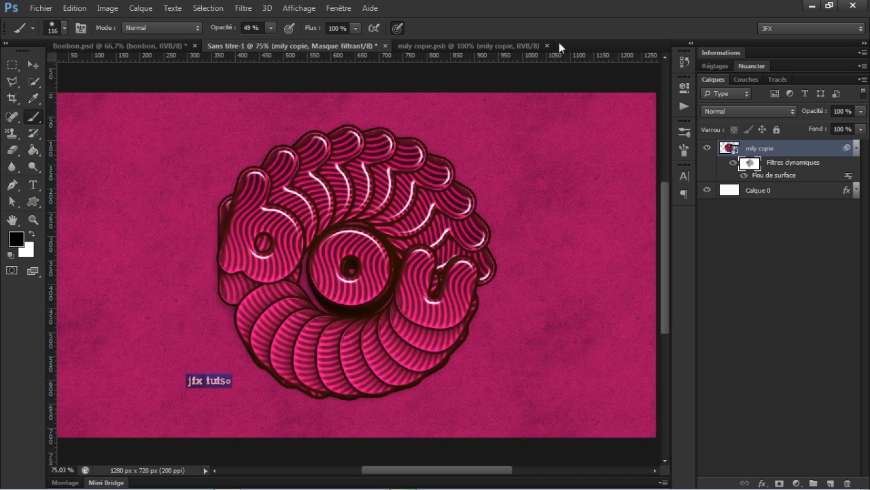
pyautogui.click(475, 47)
pyautogui.press('x')
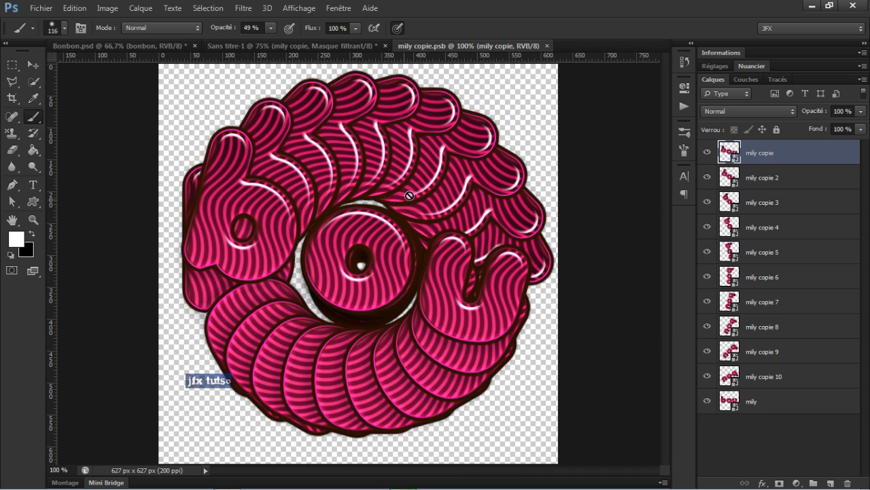
pyautogui.click(350, 47)
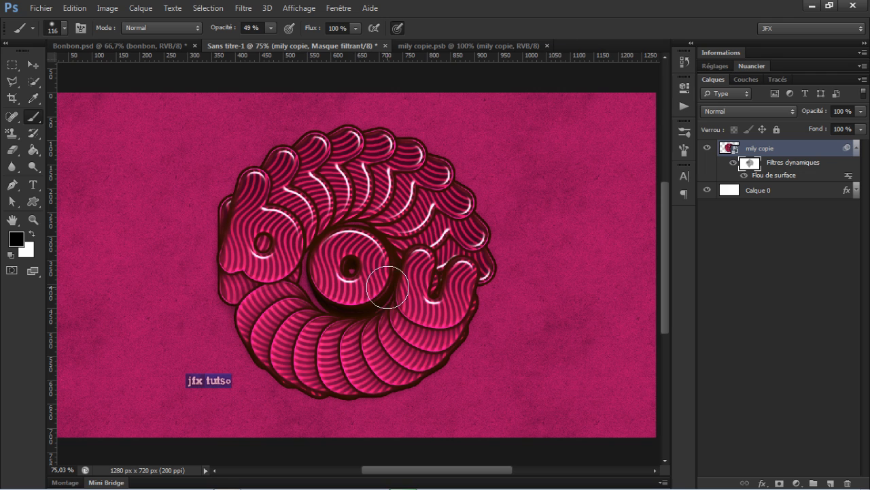
pyautogui.press('v')
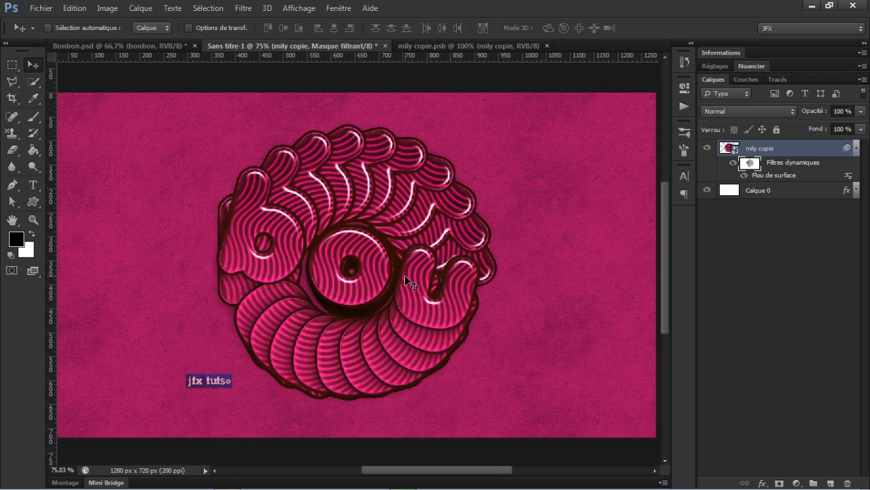